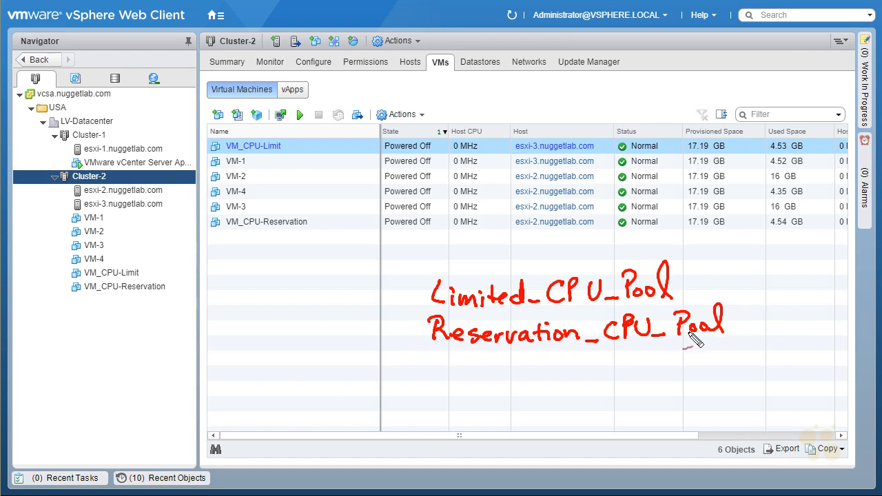
mouse_move(120, 268)
mouse_down()
mouse_move(76, 263)
mouse_move(118, 301)
mouse_move(137, 270)
mouse_move(103, 265)
mouse_up()
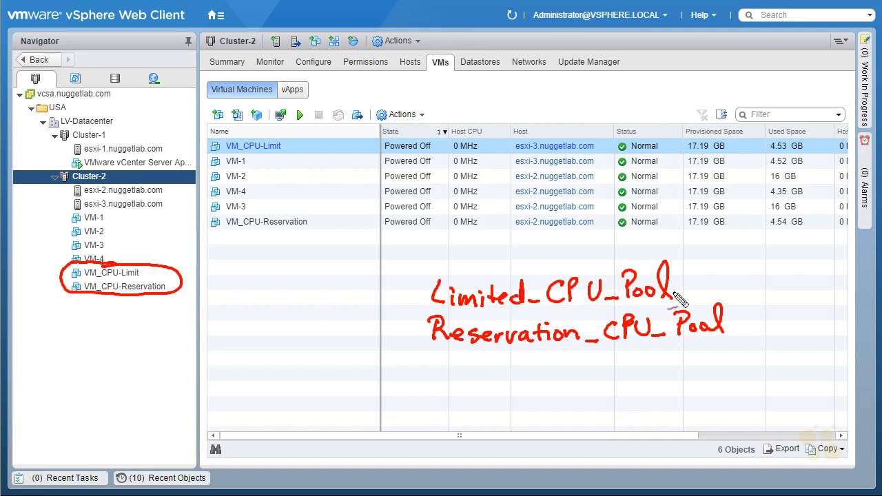
mouse_move(743, 274)
mouse_down()
mouse_move(758, 290)
mouse_move(787, 278)
mouse_move(782, 296)
mouse_move(808, 291)
mouse_up()
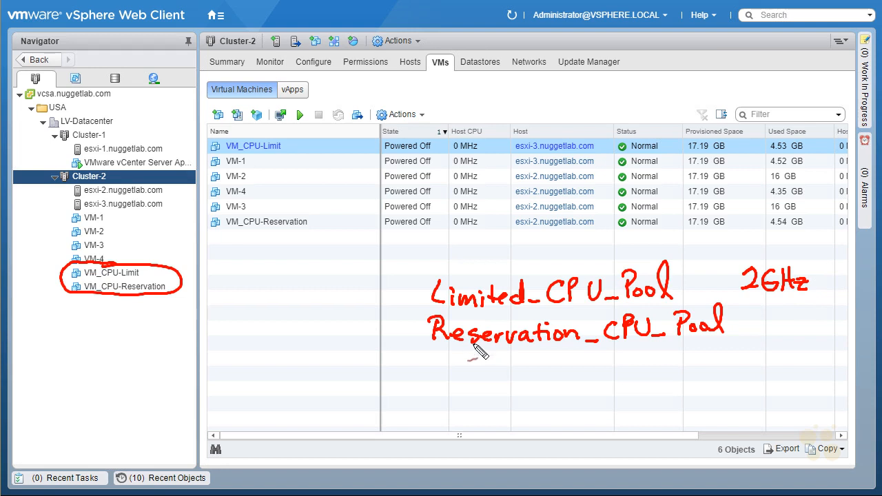
mouse_move(752, 311)
mouse_down()
mouse_move(744, 330)
mouse_move(764, 328)
mouse_up()
mouse_move(758, 310)
mouse_down()
mouse_move(759, 335)
mouse_move(797, 323)
mouse_move(801, 334)
mouse_up()
mouse_move(809, 310)
mouse_down()
mouse_move(810, 332)
mouse_move(809, 320)
mouse_up()
drag(813, 317, 824, 325)
key(b)
drag(421, 276, 422, 302)
mouse_move(418, 273)
mouse_down()
mouse_move(757, 251)
mouse_move(824, 272)
mouse_move(738, 303)
mouse_move(589, 312)
mouse_move(414, 305)
mouse_move(419, 297)
mouse_up()
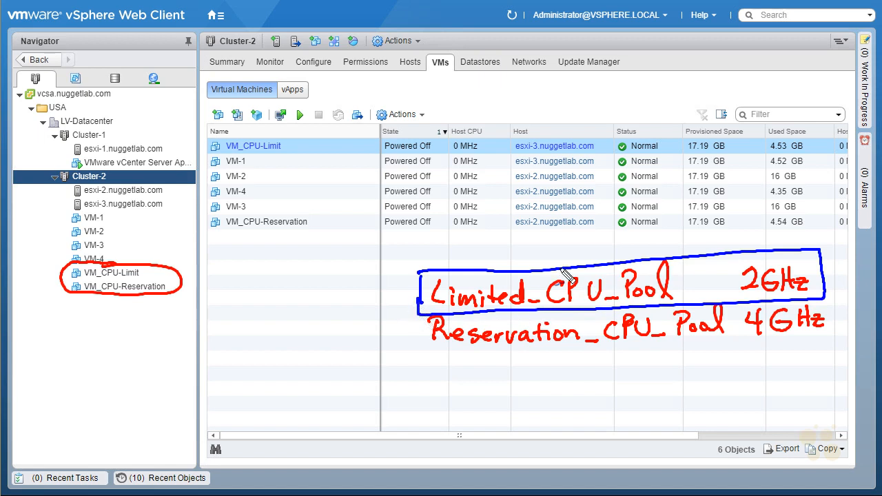
mouse_move(105, 217)
mouse_down()
mouse_move(320, 292)
mouse_move(387, 294)
mouse_move(383, 303)
mouse_up()
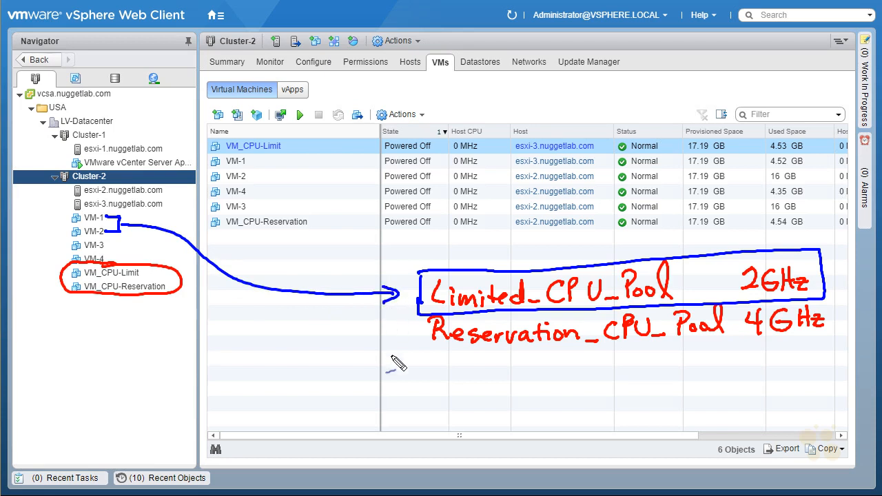
drag(105, 244, 114, 258)
mouse_move(112, 252)
mouse_down()
mouse_move(213, 300)
mouse_move(351, 336)
mouse_move(418, 332)
mouse_move(419, 356)
mouse_move(610, 308)
mouse_up()
key(Escape)
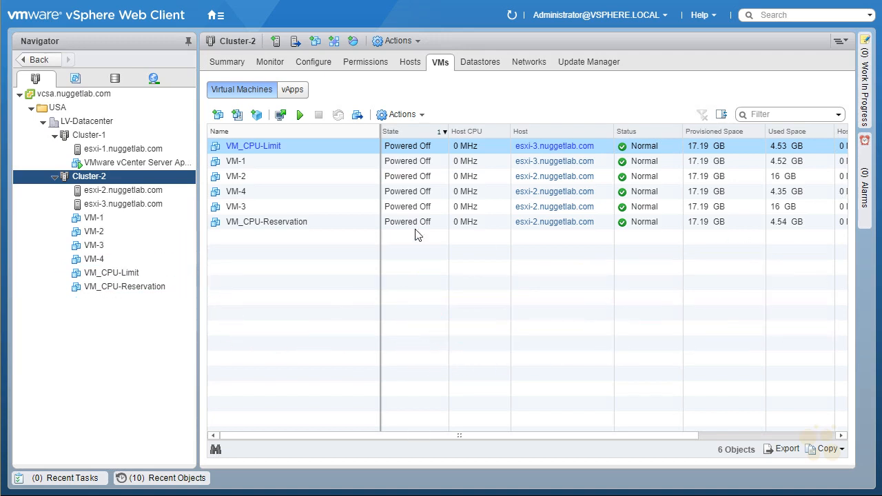
- Set up a new resource pool in Cluster-2 named Limited_CPU_Pool with a CPU limit of 2 GHz
right_click(171, 182)
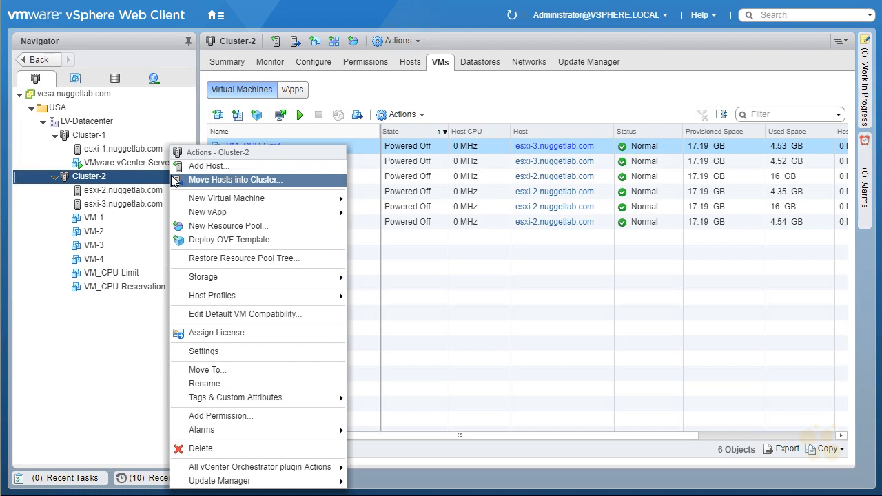
click(282, 232)
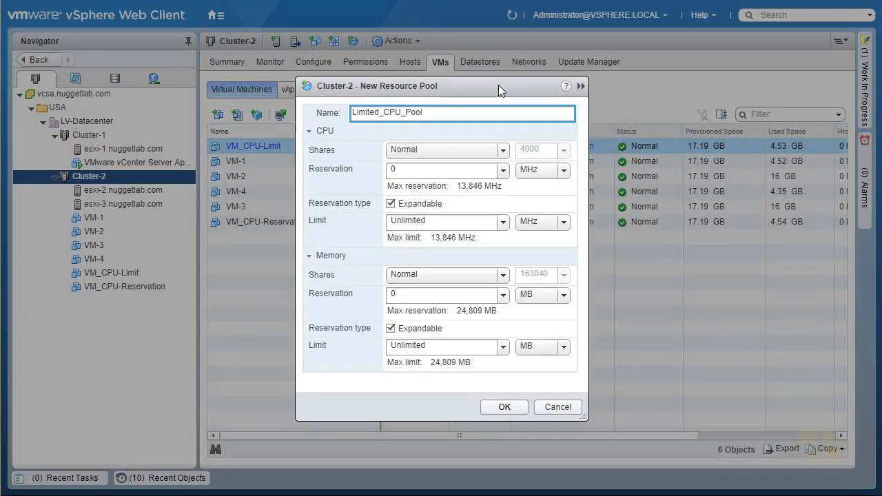
key(ctrl+shift+d)
drag(309, 231, 315, 232)
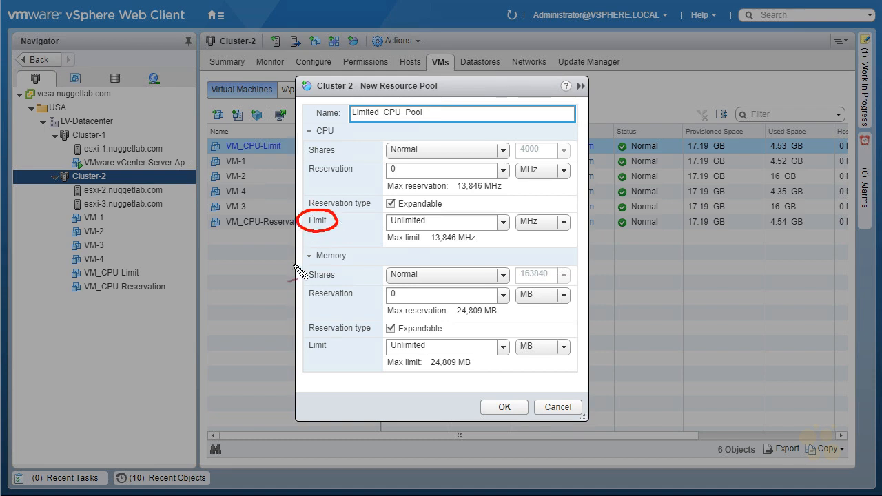
key(Escape)
click(446, 222)
drag(441, 221, 369, 221)
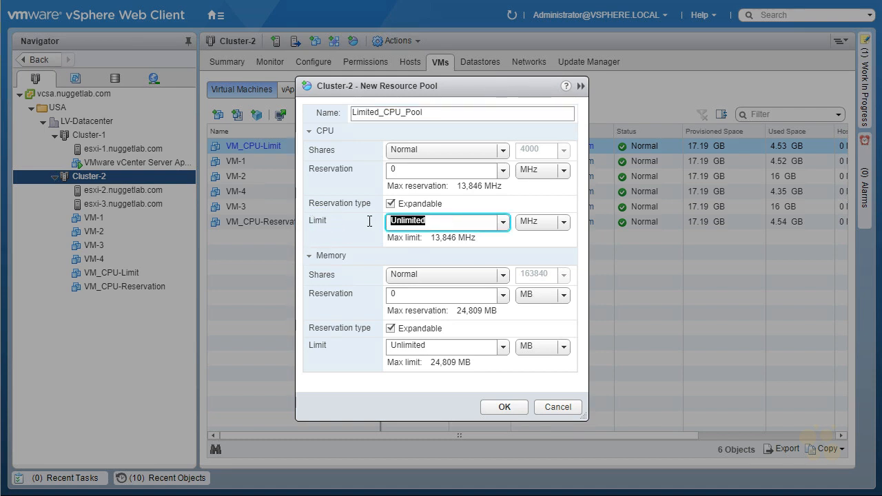
text(2)
click(563, 222)
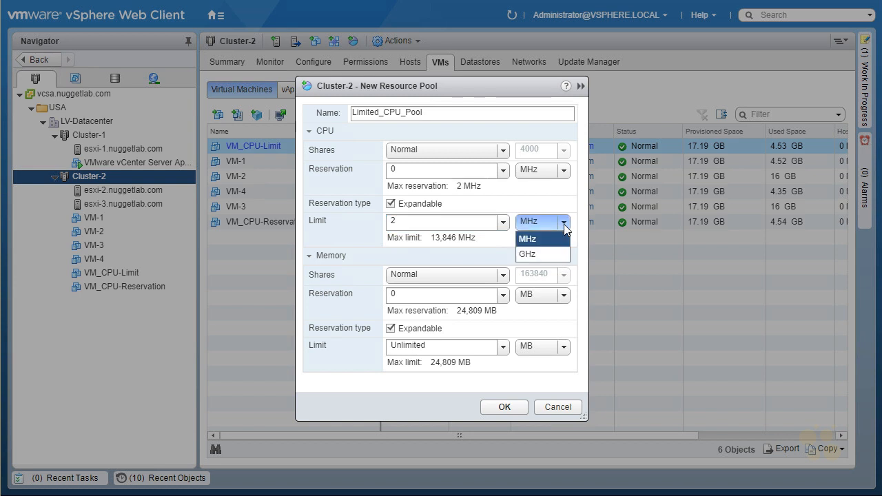
click(534, 254)
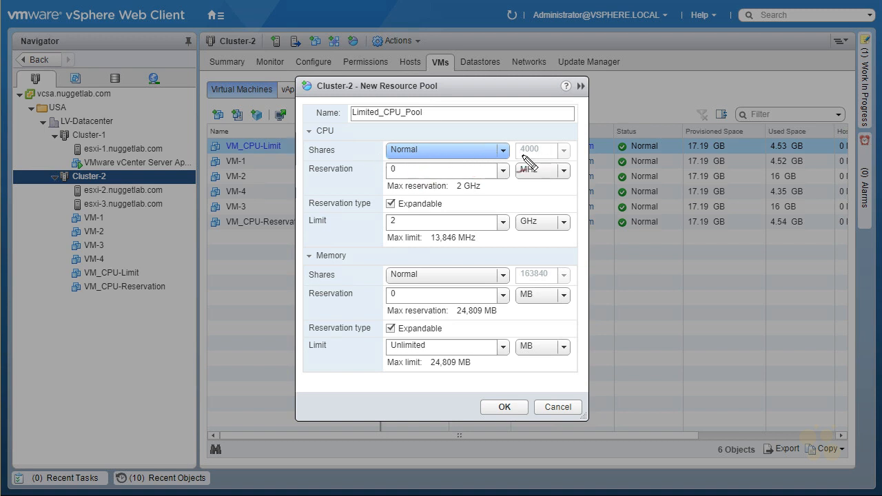
drag(358, 242, 381, 228)
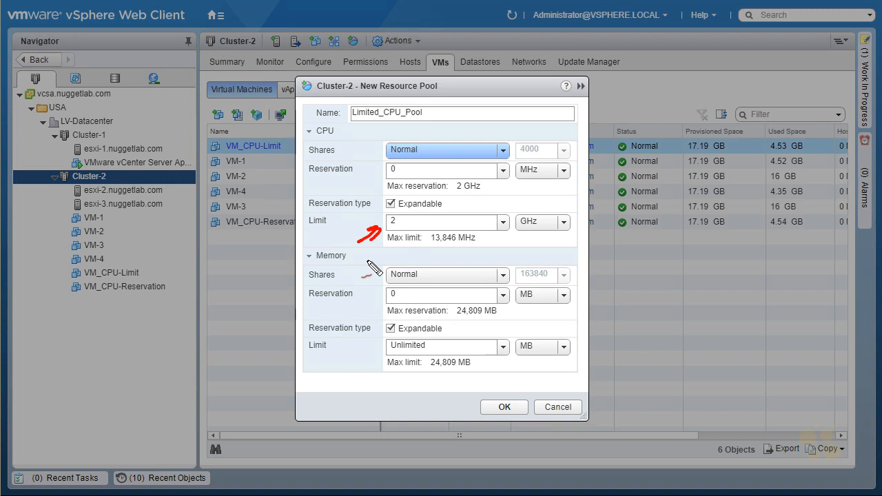
mouse_move(399, 214)
mouse_down()
mouse_move(383, 226)
mouse_move(408, 213)
mouse_up()
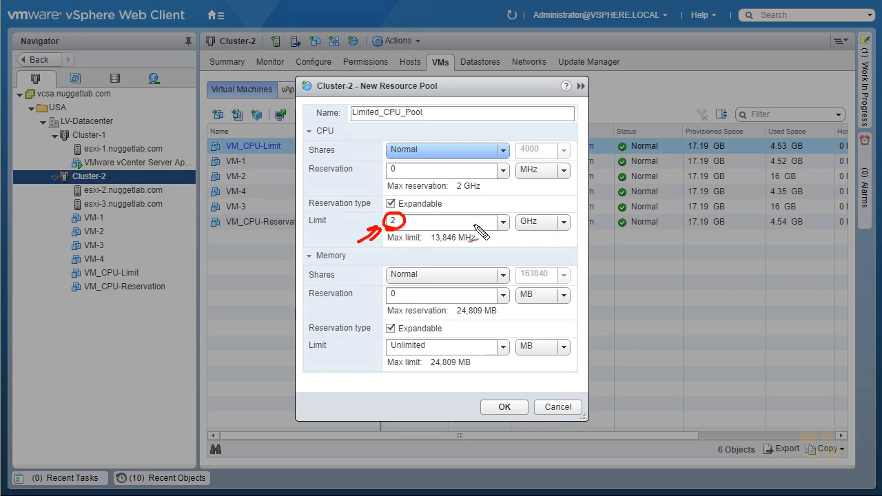
drag(321, 91, 444, 92)
key(Escape)
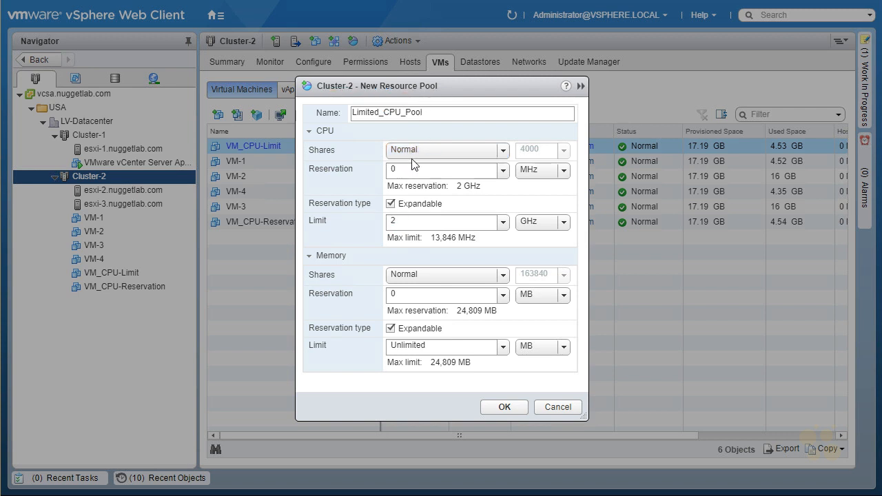
- Try the Low and High CPU share levels, set shares back to Normal, and create the limited CPU pool
click(503, 151)
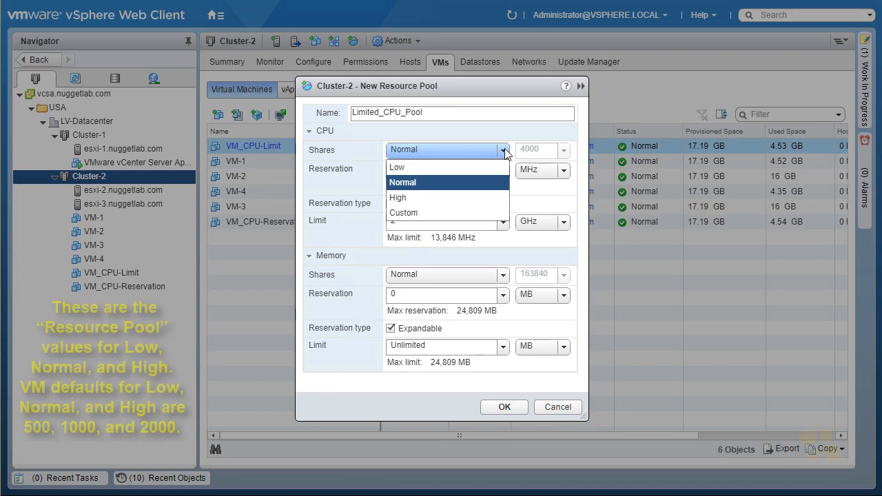
click(474, 168)
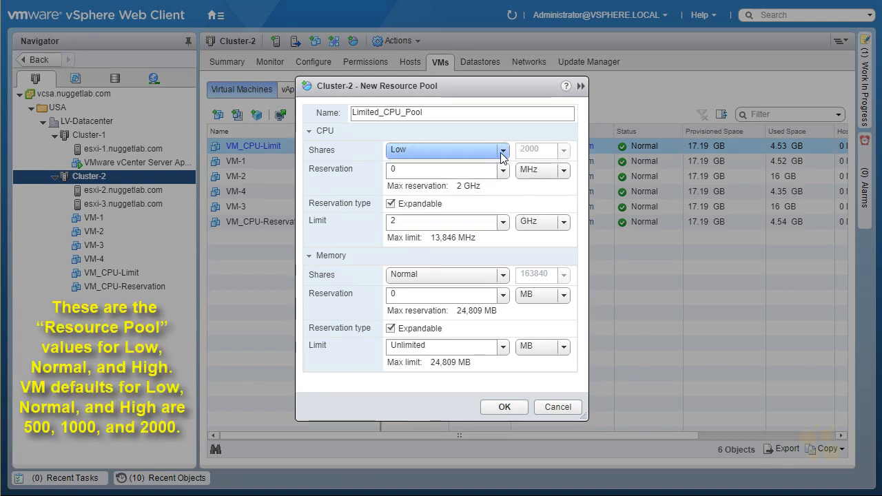
click(502, 151)
click(474, 200)
click(502, 152)
click(481, 184)
click(503, 150)
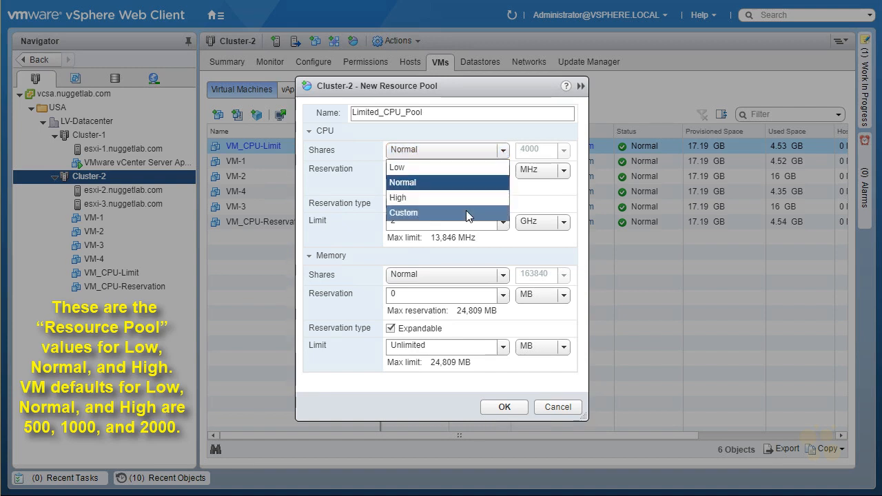
click(469, 148)
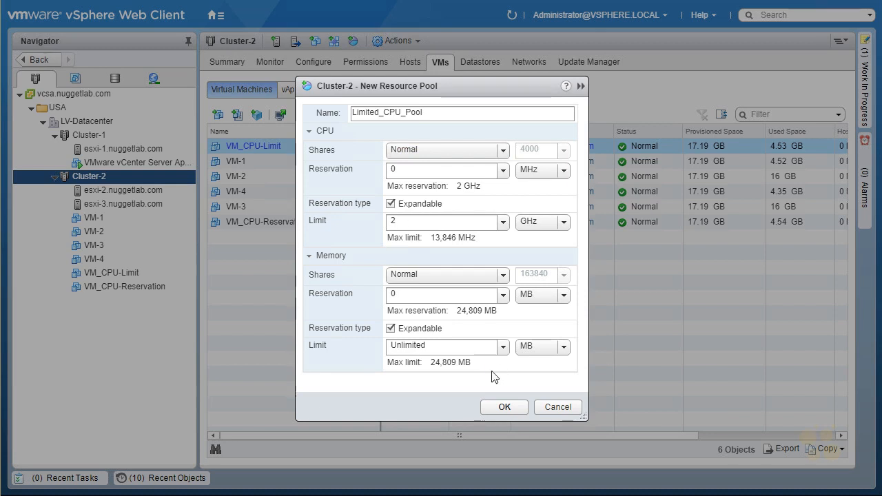
click(503, 407)
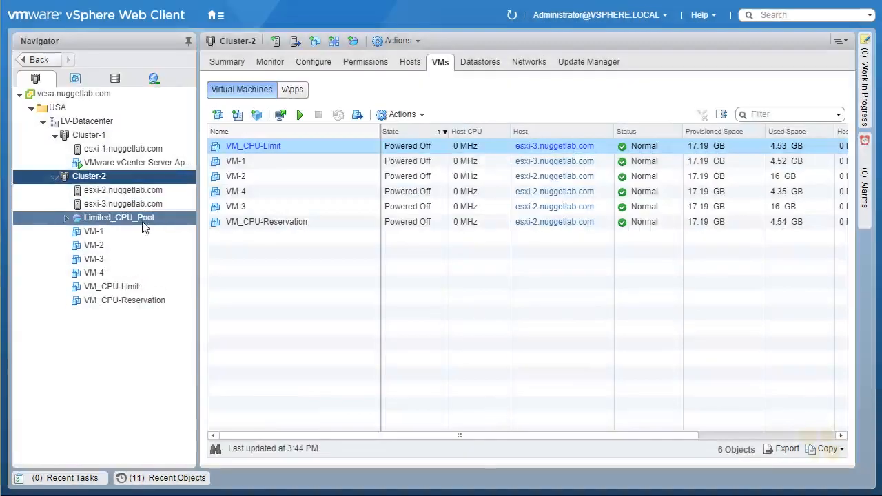
- Set up another resource pool in Cluster-2 named Reservation_CPU_Pool with a CPU reservation of 4 GHz
right_click(169, 176)
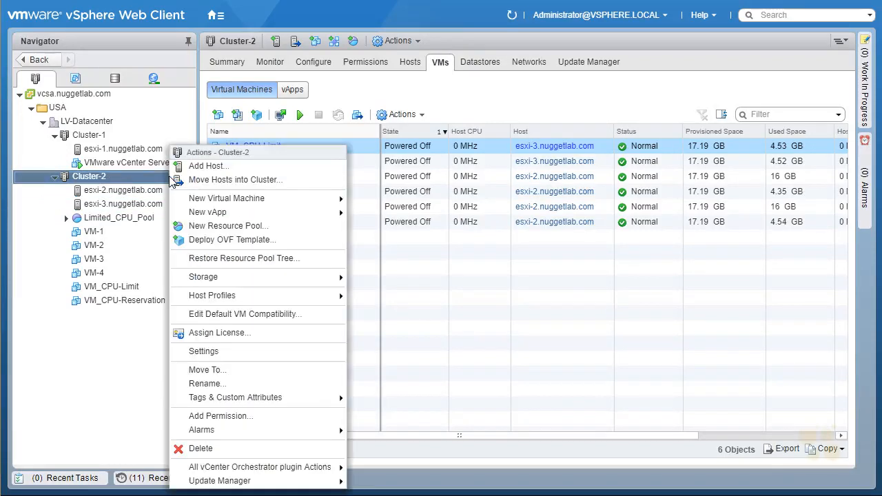
click(282, 228)
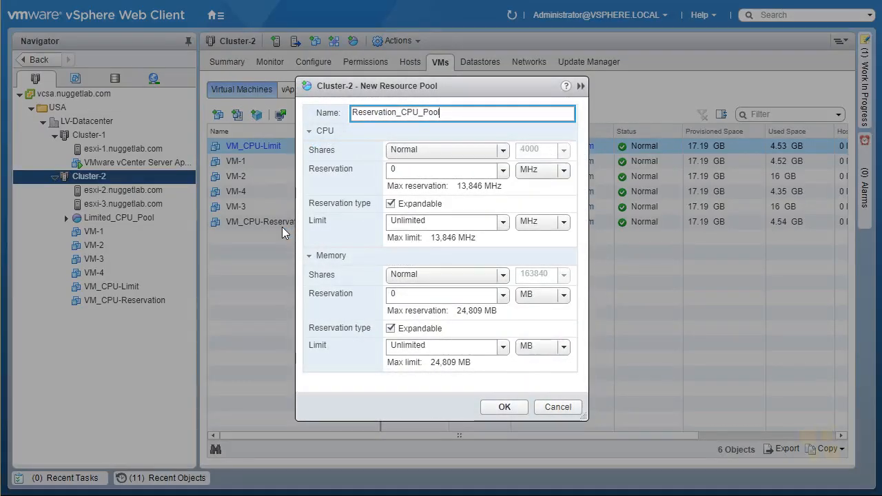
click(380, 170)
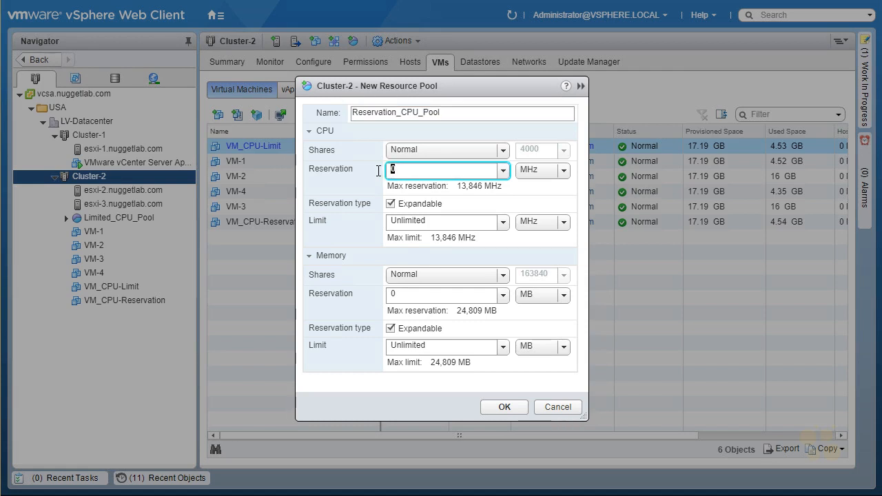
click(564, 173)
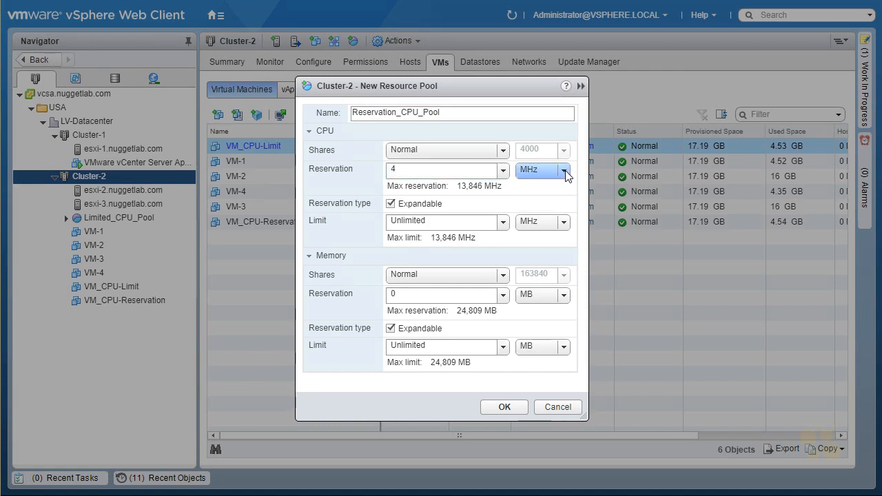
click(535, 201)
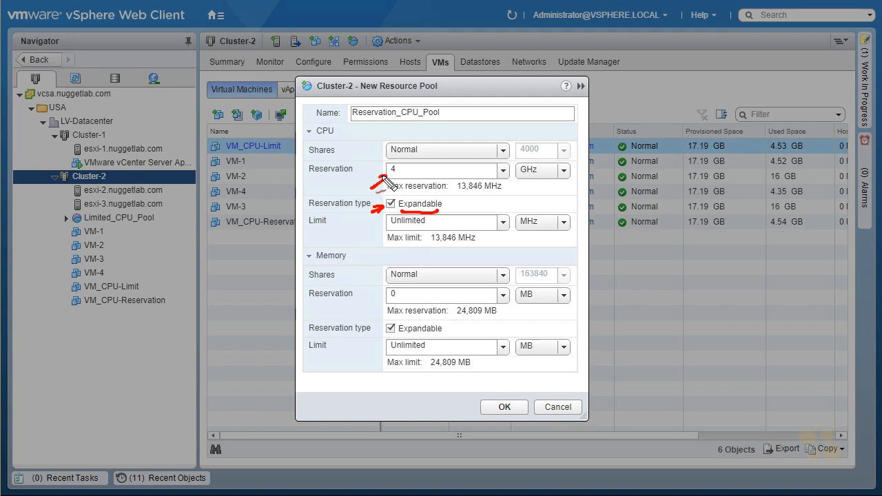
drag(402, 210, 438, 209)
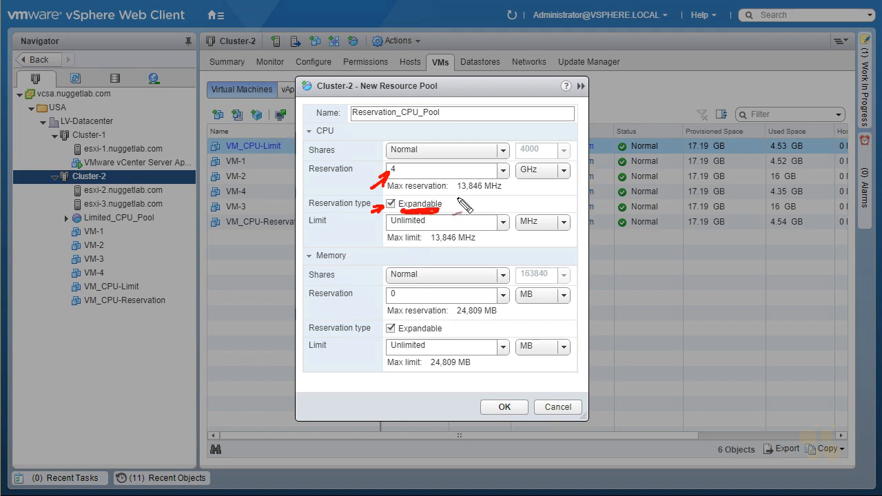
drag(417, 172, 404, 171)
drag(415, 166, 416, 178)
mouse_move(36, 205)
mouse_down()
mouse_move(55, 185)
mouse_move(53, 196)
mouse_up()
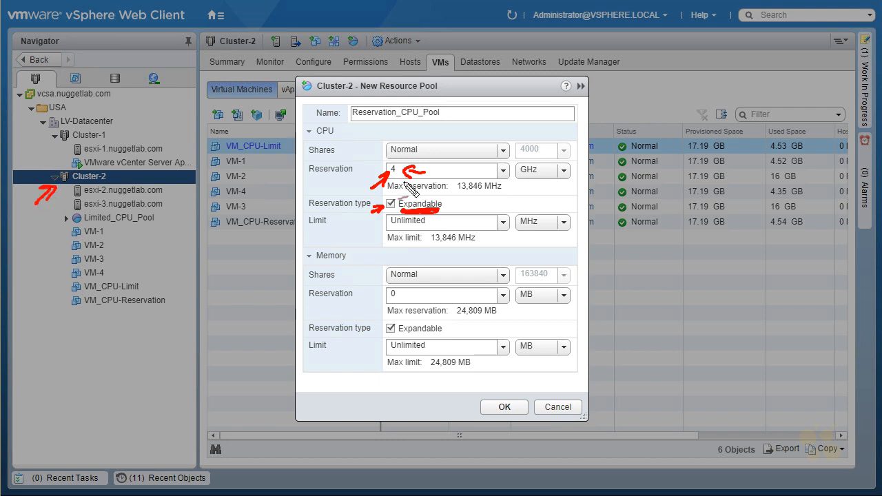
mouse_move(80, 371)
mouse_down()
mouse_move(125, 366)
mouse_move(163, 317)
mouse_move(148, 348)
mouse_move(215, 303)
mouse_move(187, 343)
mouse_up()
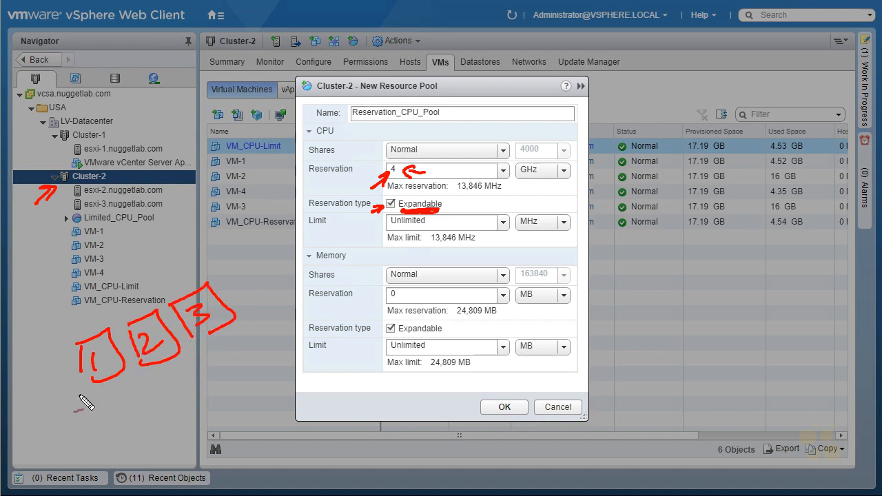
drag(47, 367, 59, 383)
mouse_move(171, 391)
mouse_down()
mouse_move(166, 374)
mouse_move(179, 376)
mouse_up()
drag(221, 358, 221, 332)
drag(214, 342, 230, 339)
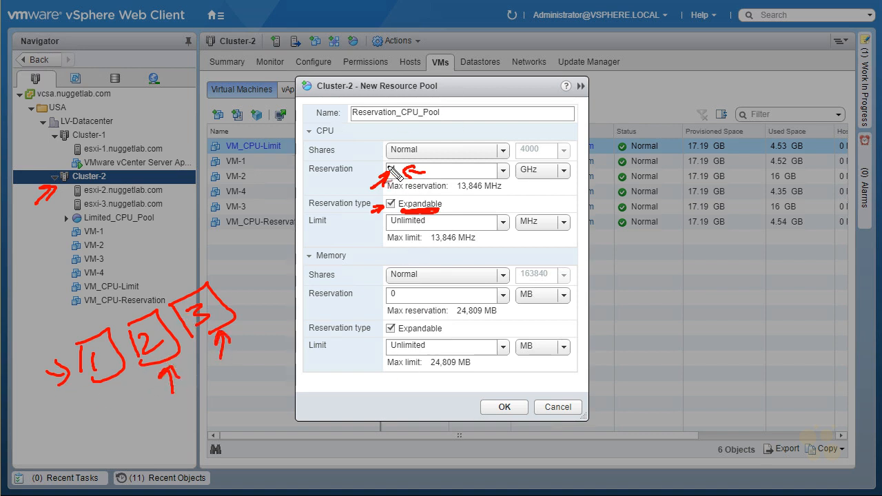
drag(269, 311, 234, 305)
drag(243, 296, 248, 318)
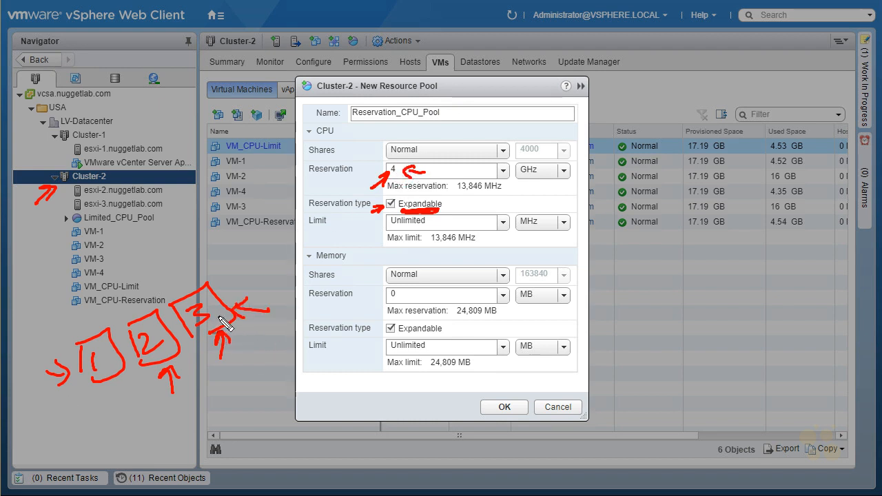
drag(374, 241, 383, 238)
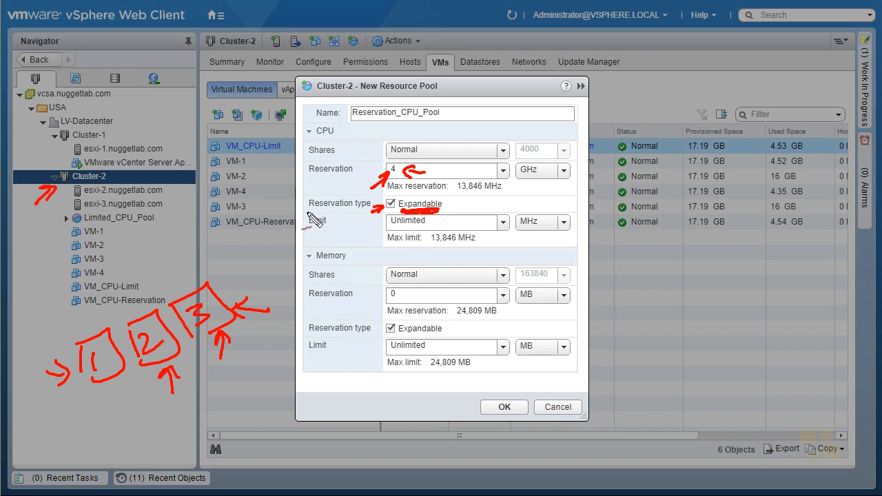
drag(405, 171, 415, 178)
drag(413, 172, 425, 172)
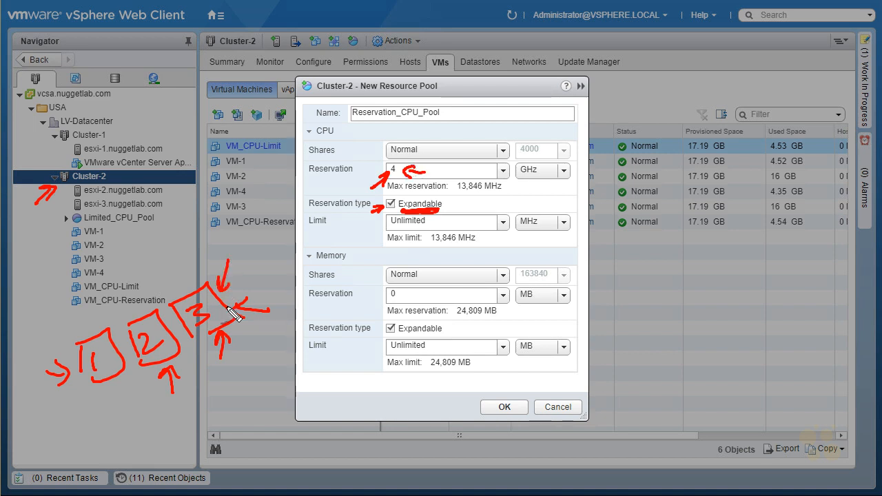
drag(455, 192, 441, 205)
drag(442, 195, 453, 204)
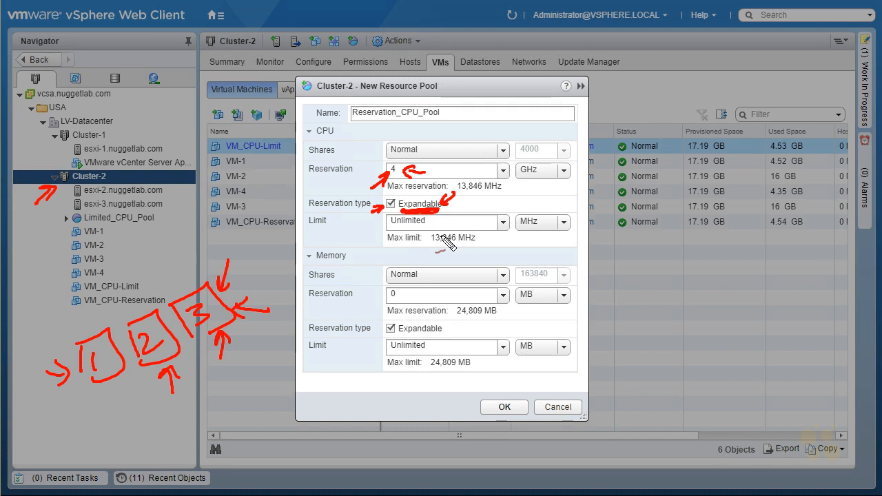
key(Escape)
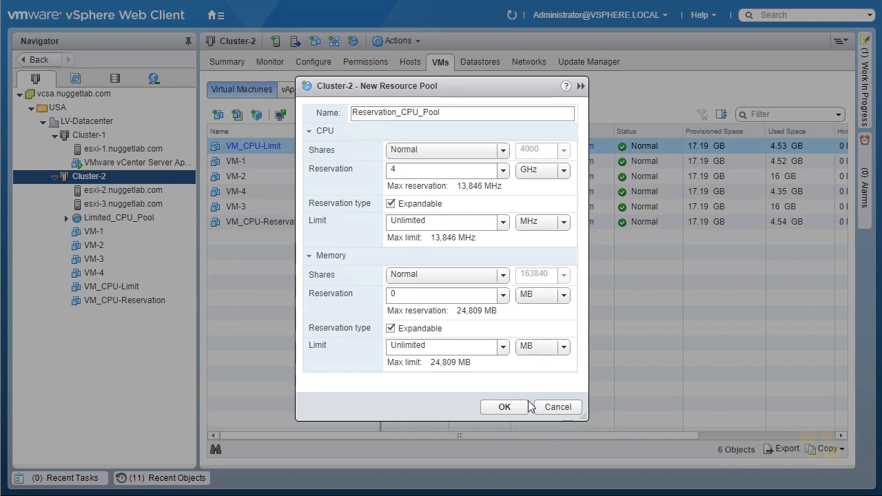
- Create the Reservation_CPU_Pool resource pool with the configured settings
click(506, 409)
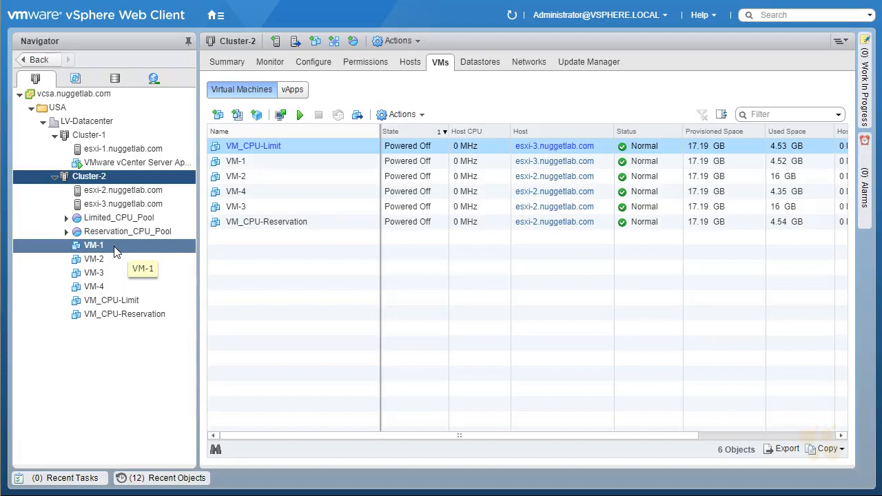
- Move VM-1 and VM-2 into Limited_CPU_Pool, and VM-3 and VM-4 into Reservation_CPU_Pool
drag(115, 246, 127, 221)
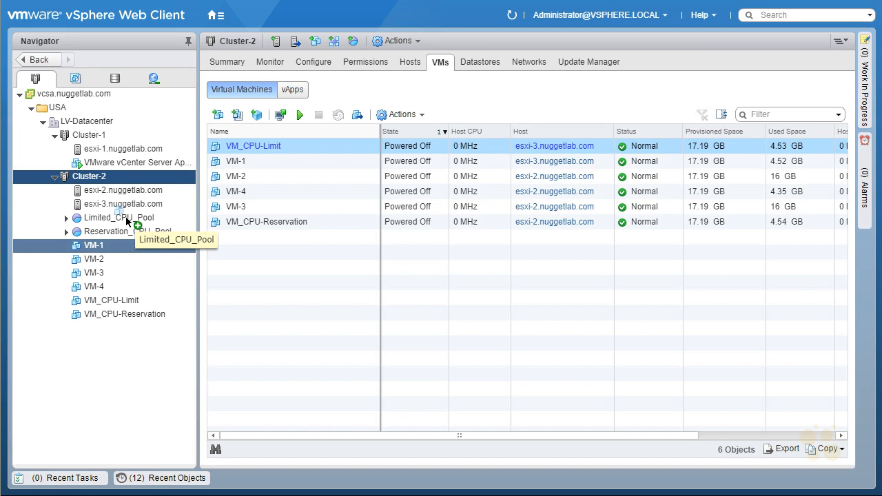
drag(126, 221, 127, 221)
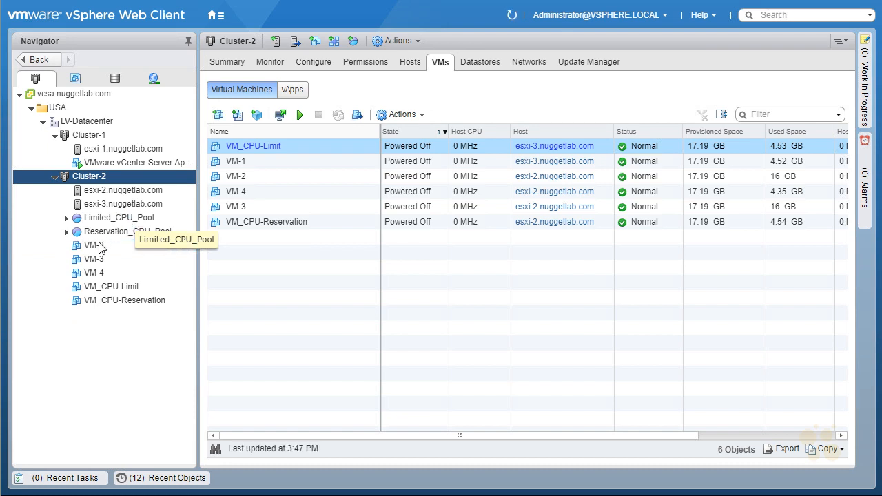
drag(102, 250, 124, 222)
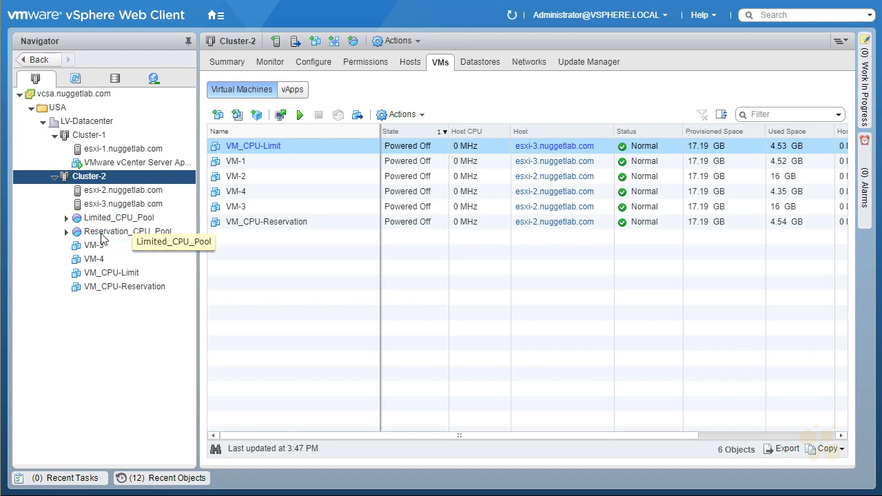
drag(94, 250, 125, 237)
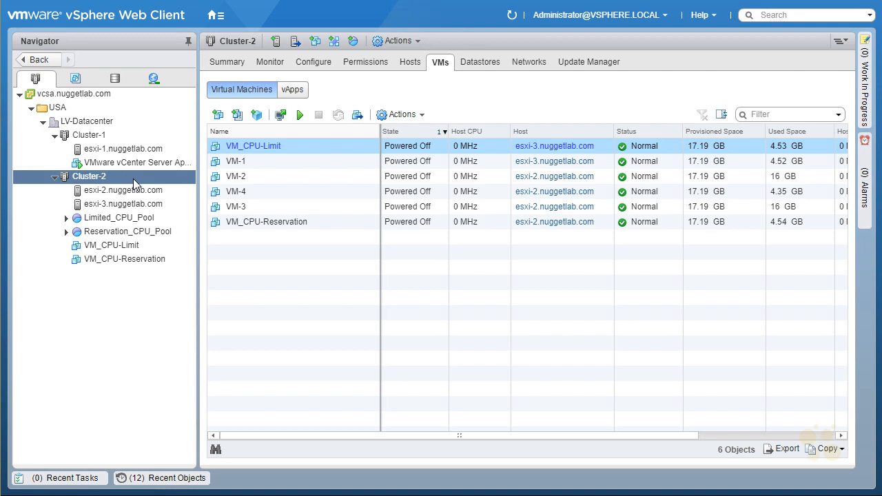
- Examine Cluster-2's CPU resource reservation, comparing both pools' limits and reservations with the cluster's used reservation
click(272, 63)
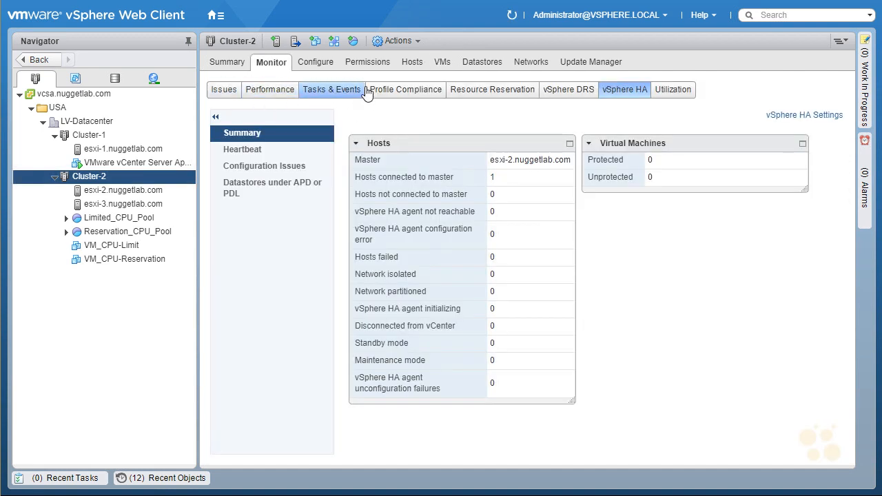
click(499, 98)
drag(297, 282, 328, 281)
drag(314, 274, 314, 289)
mouse_move(583, 288)
mouse_down()
mouse_move(572, 274)
mouse_move(582, 284)
mouse_up()
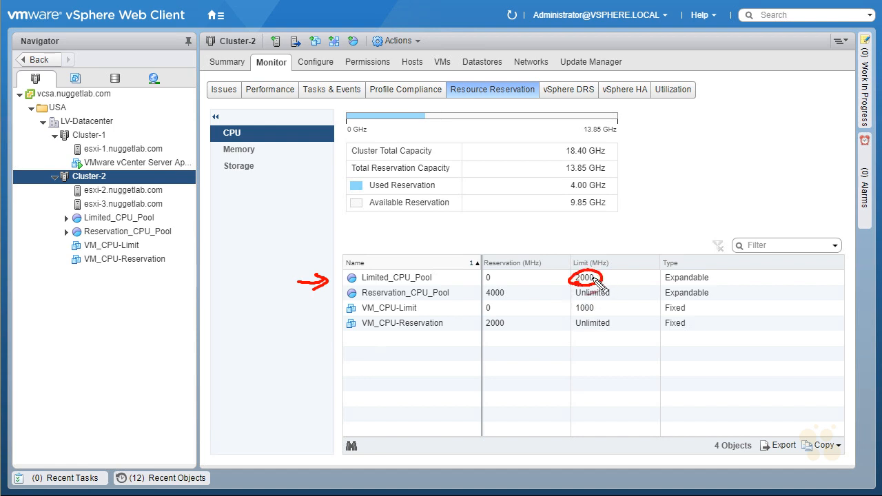
drag(310, 302, 328, 302)
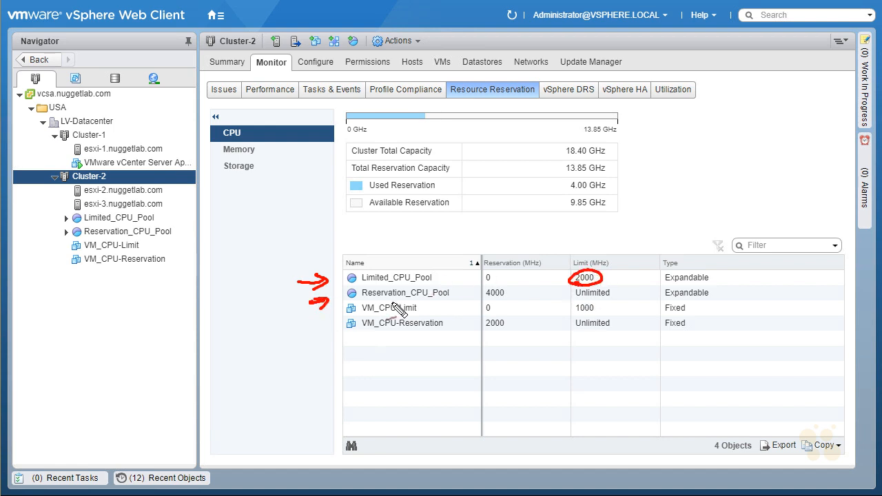
click(481, 301)
drag(481, 301, 475, 297)
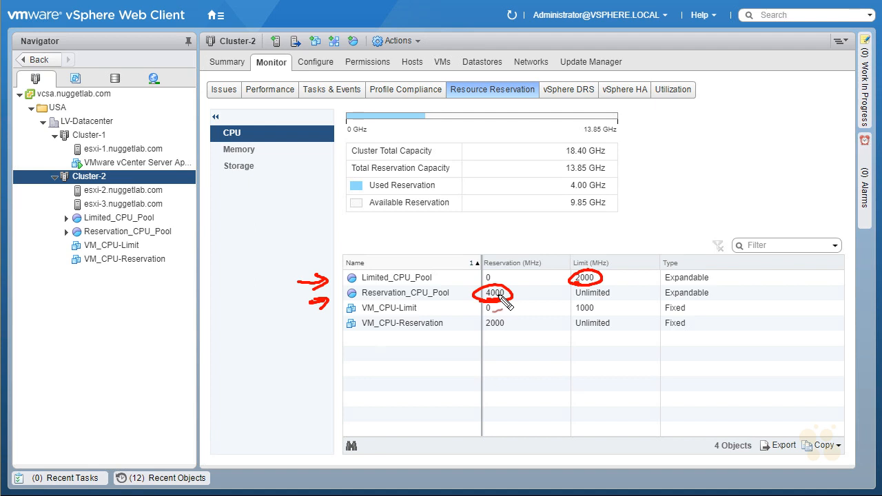
drag(470, 99, 530, 97)
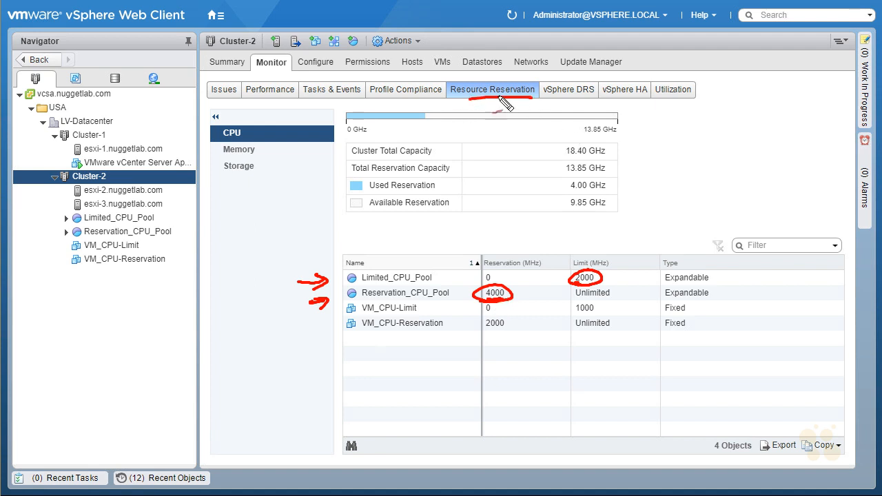
drag(232, 142, 240, 146)
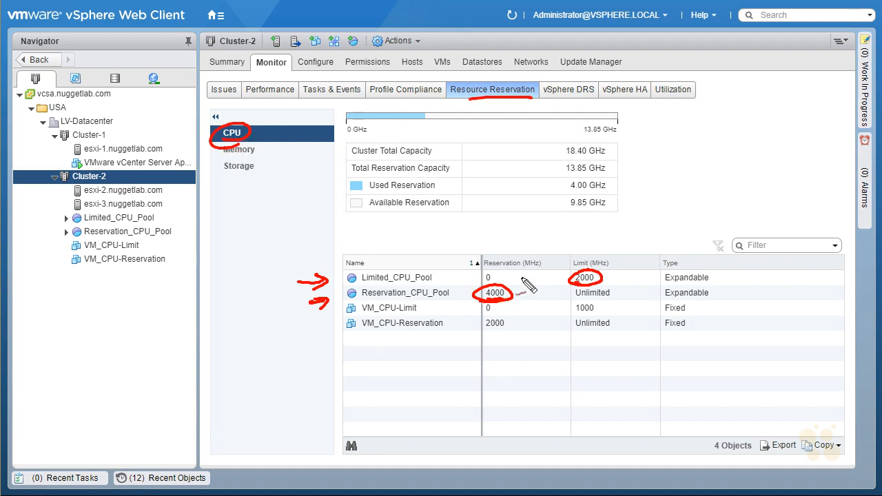
drag(371, 194, 419, 193)
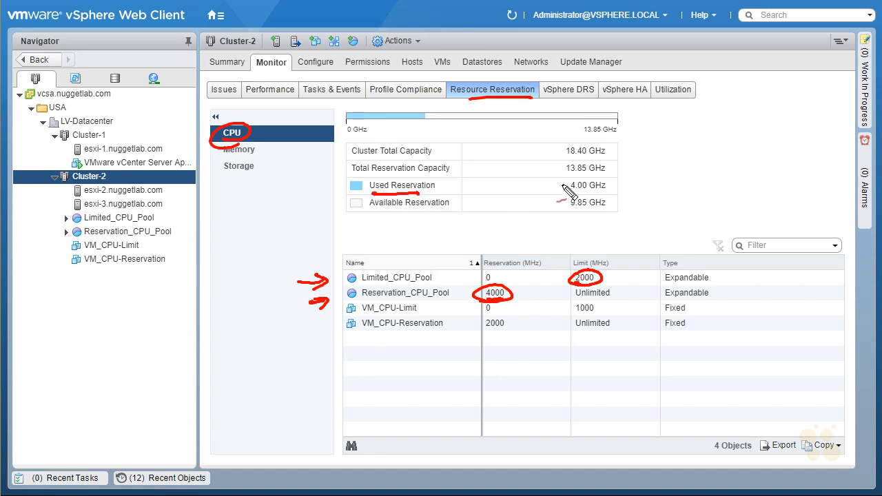
mouse_move(558, 179)
mouse_down()
mouse_move(623, 195)
mouse_move(559, 186)
mouse_up()
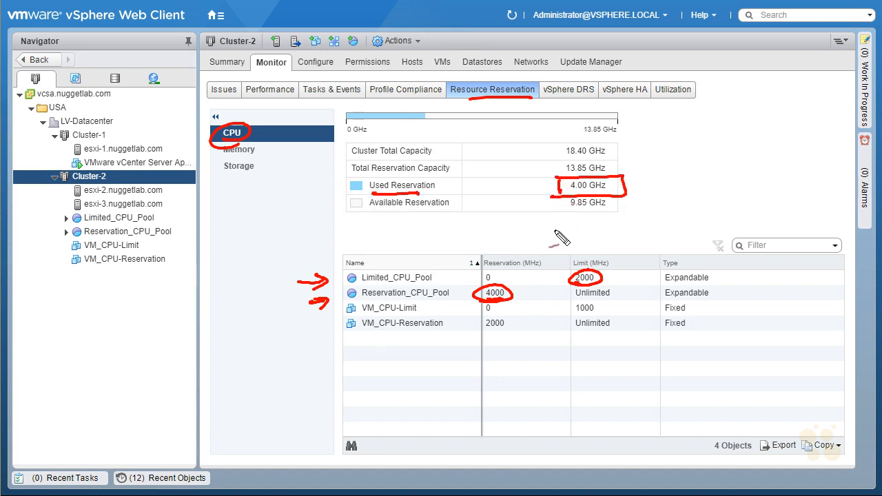
mouse_move(508, 296)
mouse_down()
mouse_move(567, 199)
mouse_move(567, 215)
mouse_up()
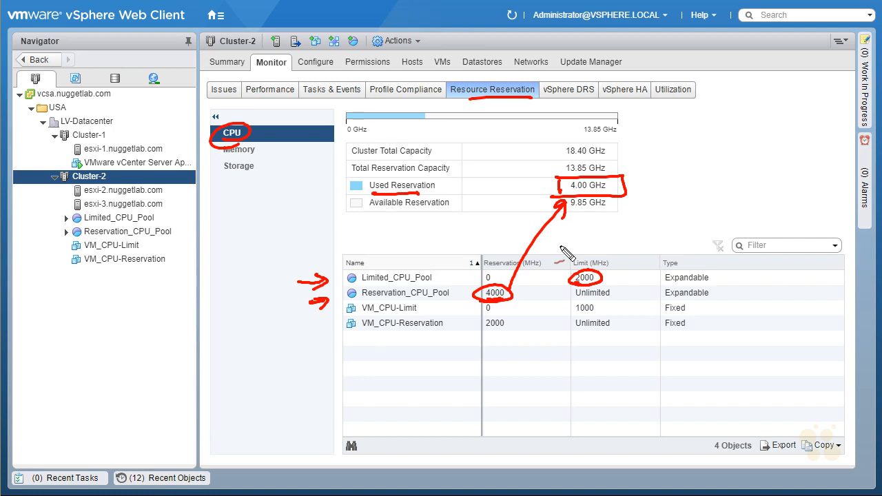
drag(361, 301, 444, 300)
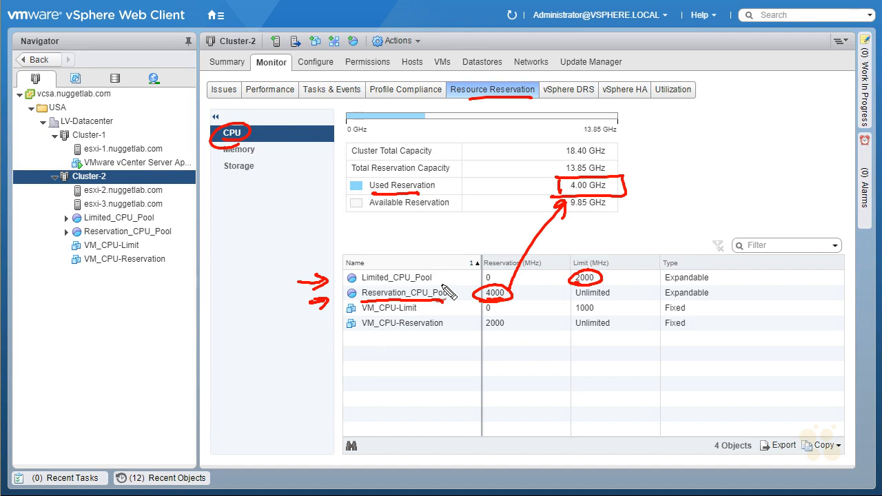
key(Escape)
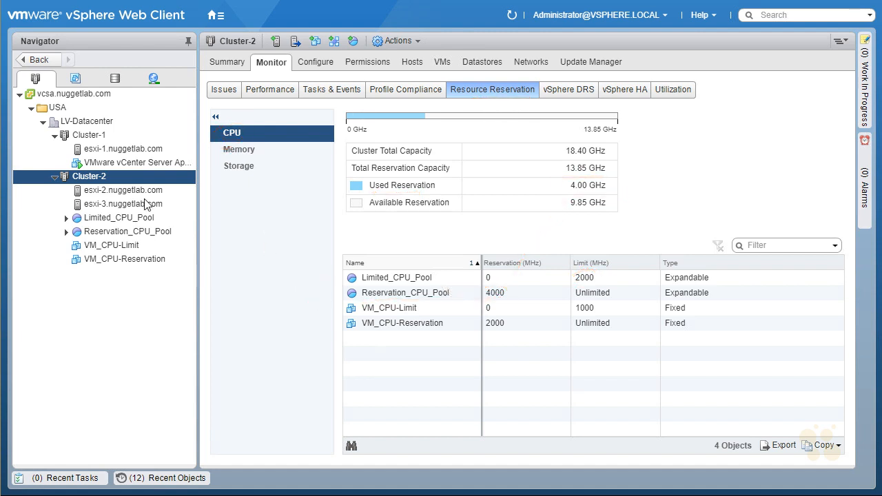
- Expand both resource pools in the inventory and power on VM-1 through VM-4 from Cluster-2's virtual machine list sorted by name
click(66, 218)
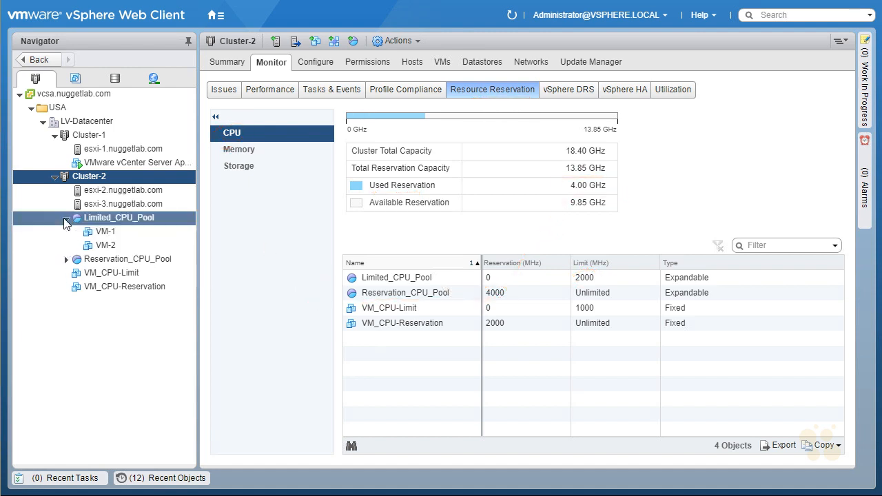
click(66, 260)
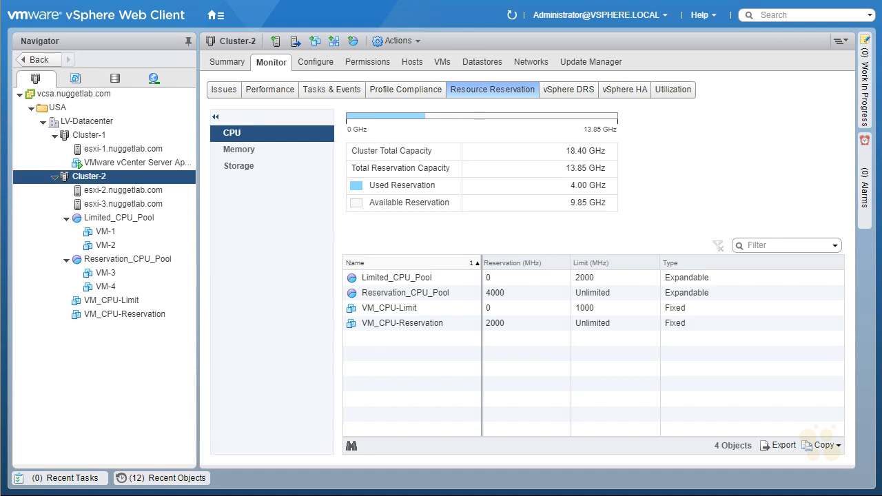
click(441, 63)
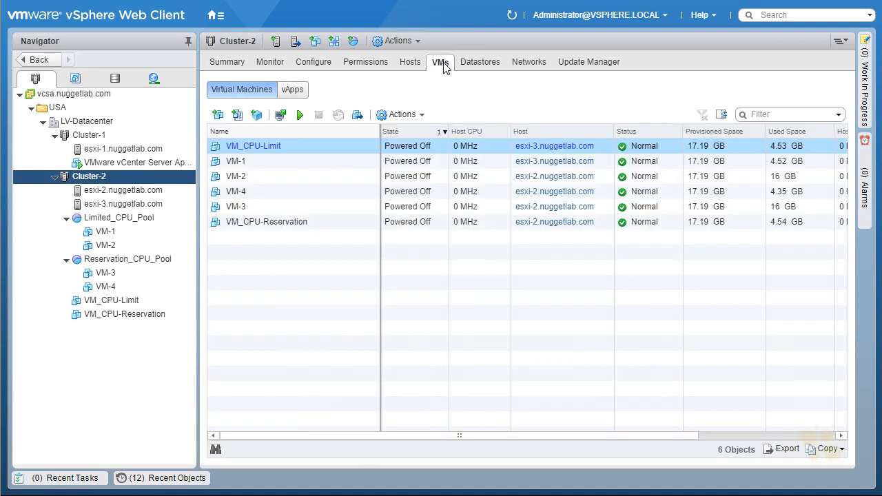
click(343, 130)
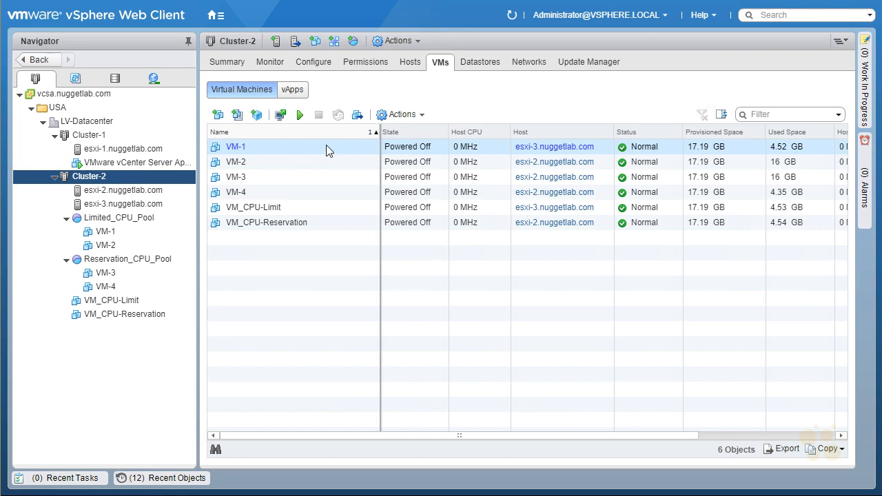
drag(326, 146, 338, 200)
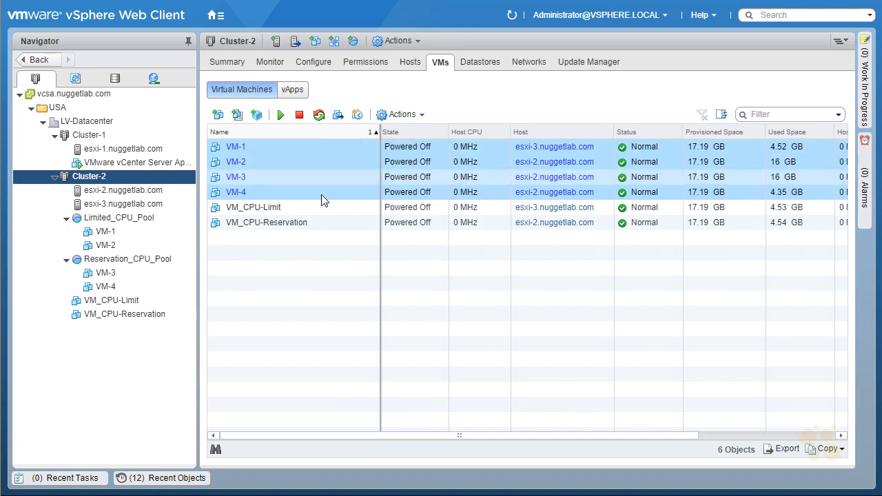
click(280, 117)
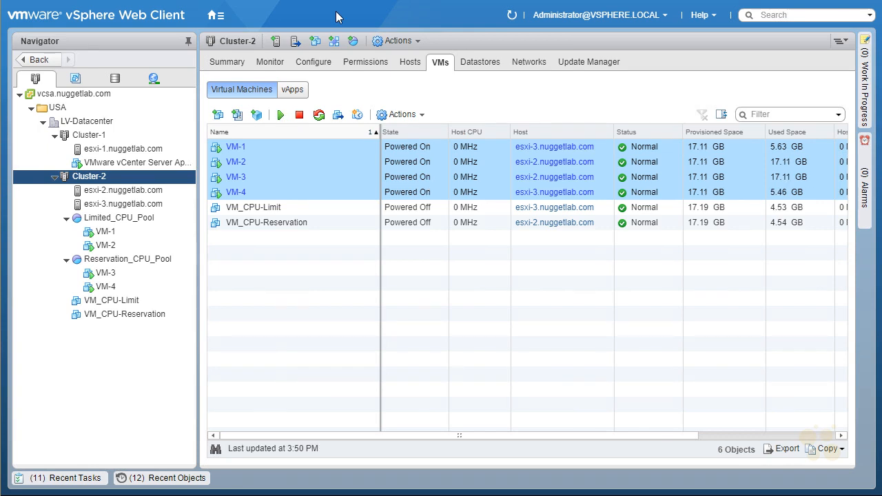
- Exit full-screen view, open browser consoles for VM-4, VM-3, VM-2 and VM-1, and return to the Cluster-2 virtual machine list
key(F11)
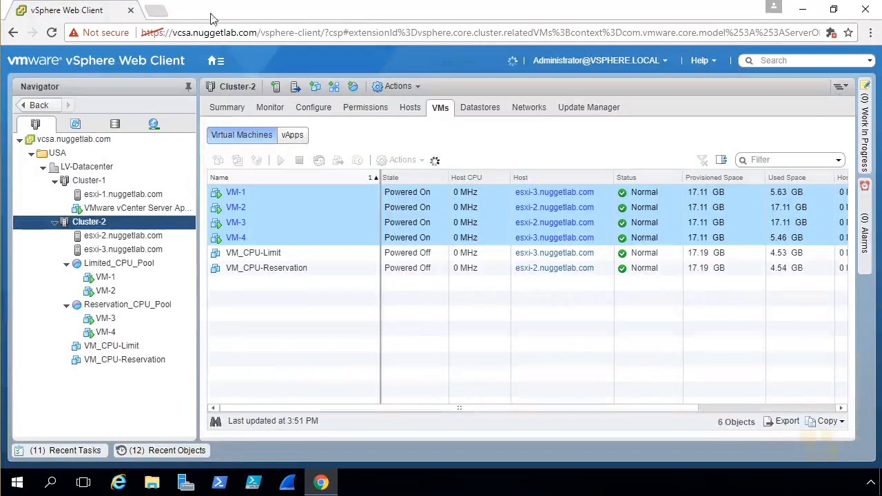
click(326, 237)
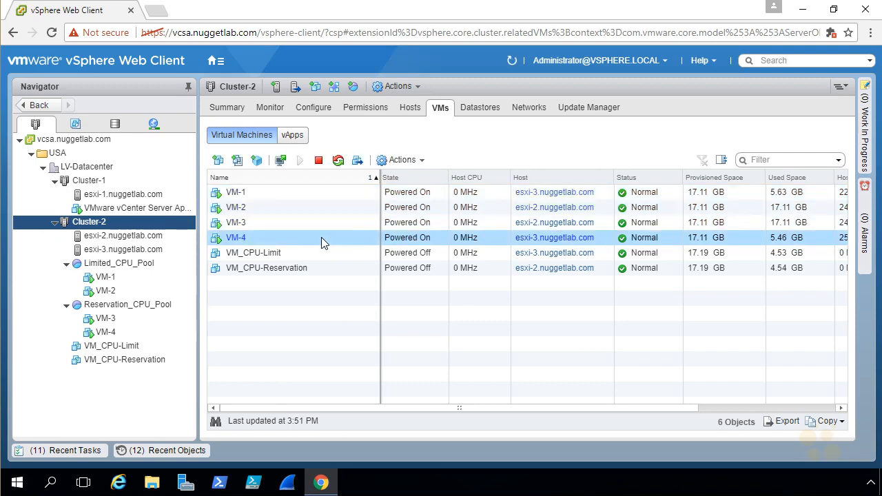
click(281, 161)
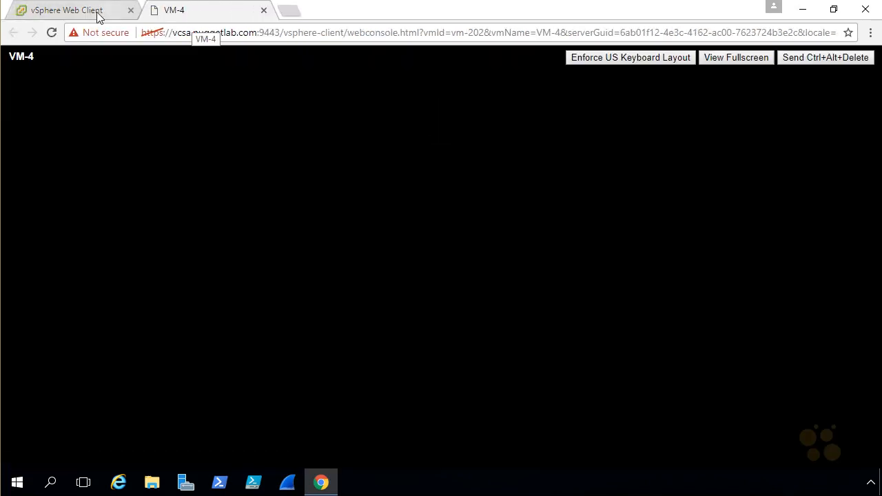
click(99, 17)
click(304, 219)
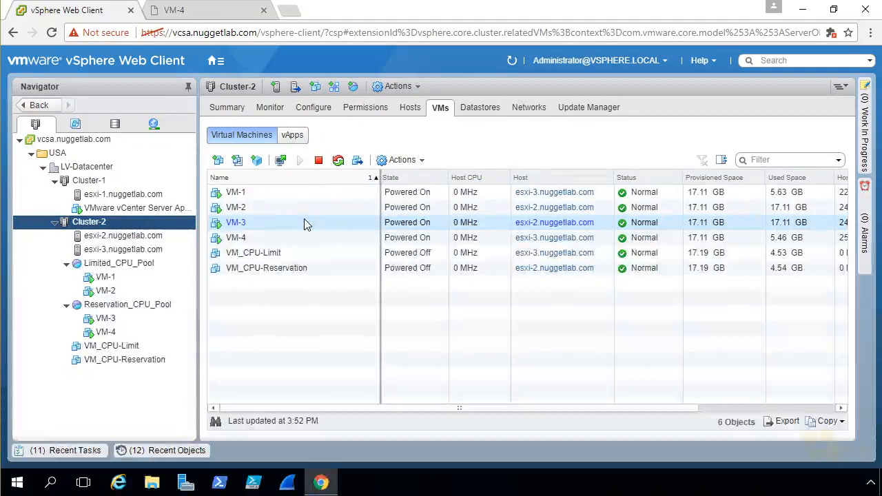
click(283, 164)
click(87, 9)
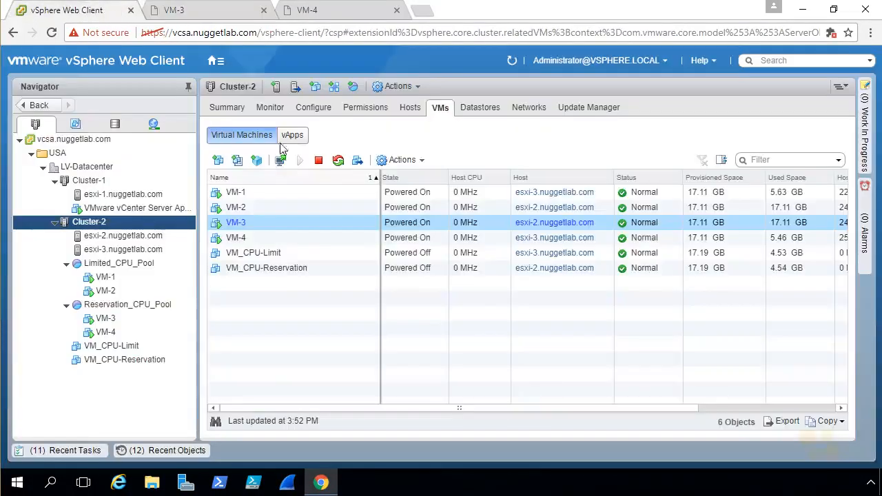
click(293, 207)
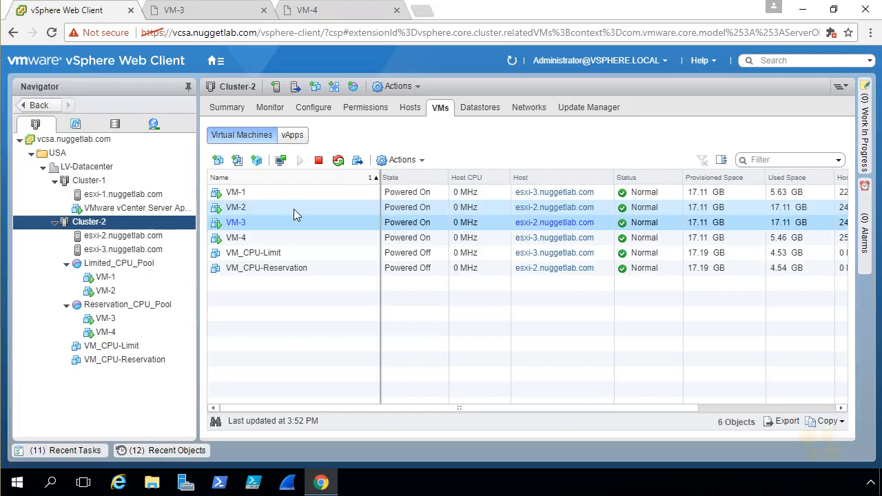
click(326, 192)
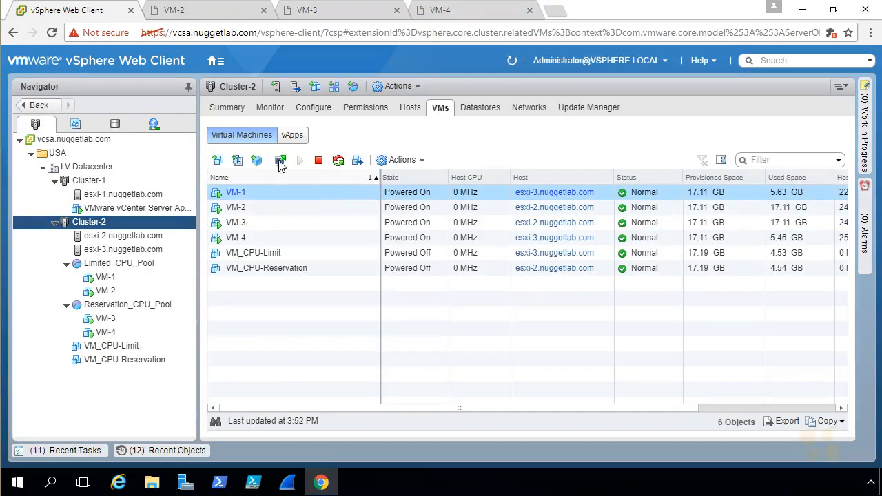
click(280, 160)
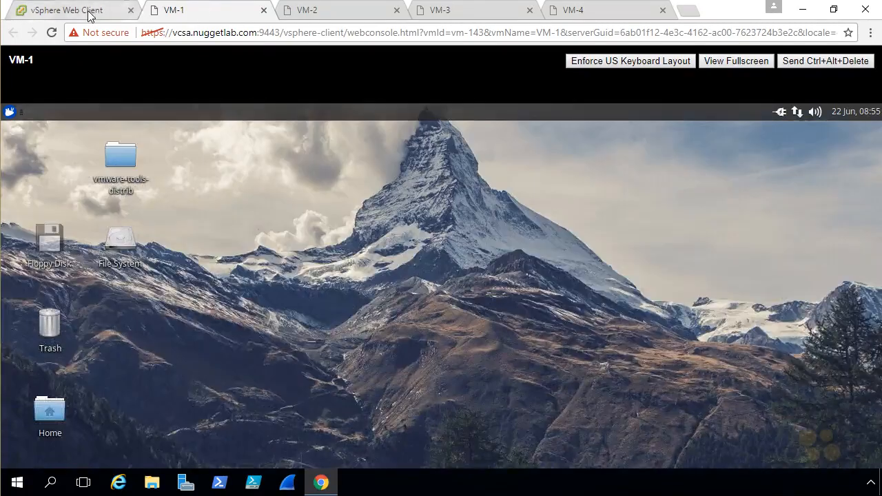
click(90, 12)
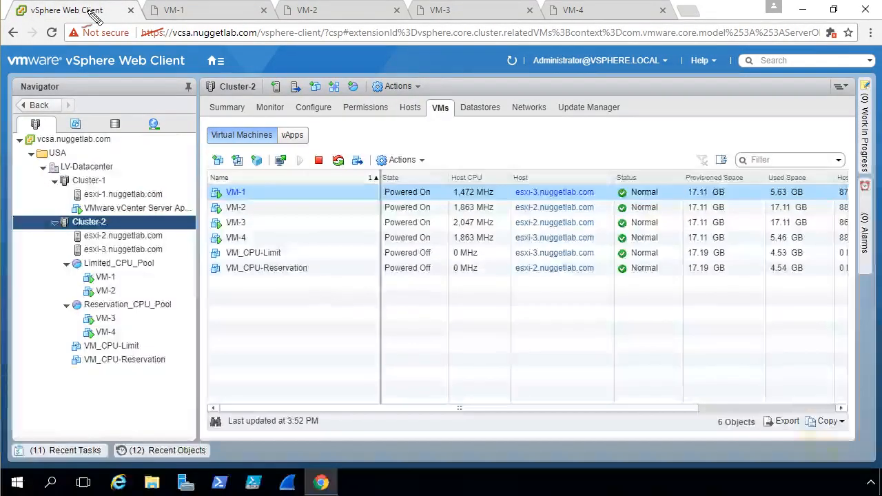
mouse_move(95, 286)
mouse_down()
mouse_move(119, 297)
mouse_move(91, 276)
mouse_move(95, 305)
mouse_move(72, 331)
mouse_move(157, 313)
mouse_up()
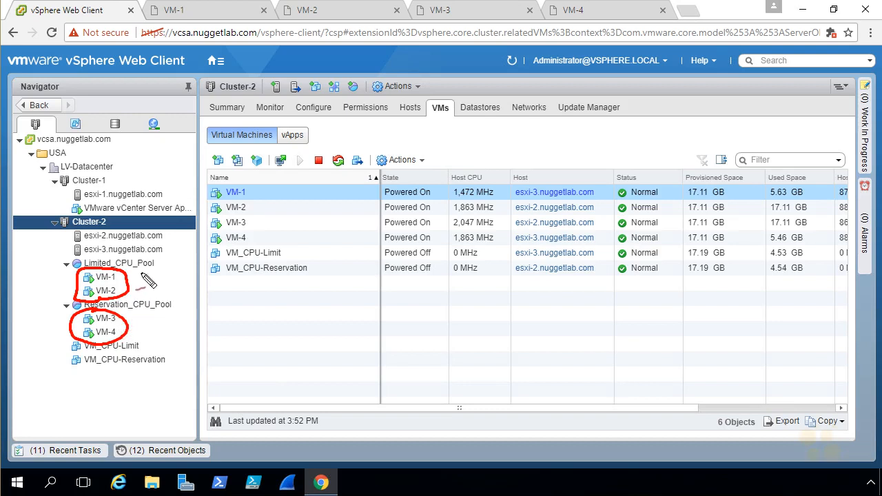
mouse_move(138, 280)
mouse_down()
mouse_move(148, 277)
mouse_move(137, 290)
mouse_move(188, 286)
mouse_up()
mouse_move(142, 323)
mouse_down()
mouse_move(145, 339)
mouse_move(160, 332)
mouse_up()
drag(164, 324, 164, 337)
drag(164, 331, 173, 328)
key(Escape)
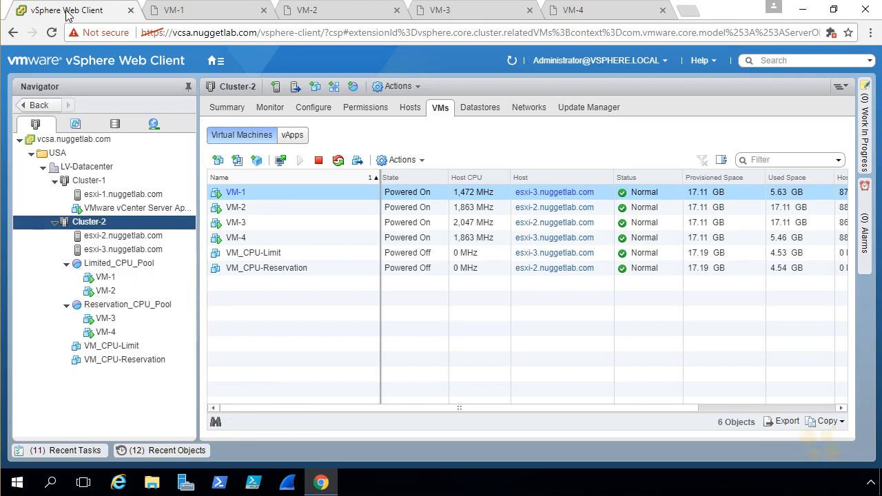
- In VM-1's console, open a terminal emulator, run glxgears, and move the gears window clear of the terminal output
click(197, 15)
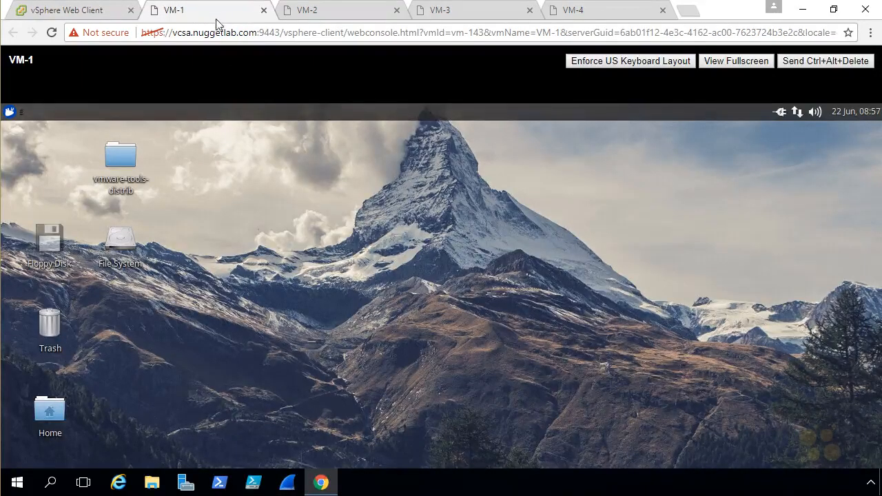
click(9, 113)
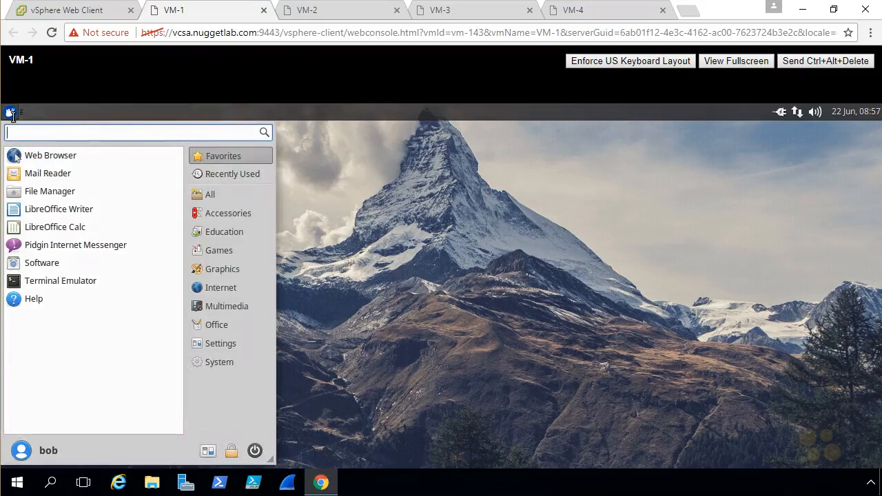
mouse_move(20, 67)
mouse_down()
mouse_move(14, 44)
mouse_move(28, 69)
mouse_move(40, 63)
mouse_up()
drag(60, 64, 46, 75)
drag(155, 19, 167, 25)
click(57, 280)
text(glxgears)
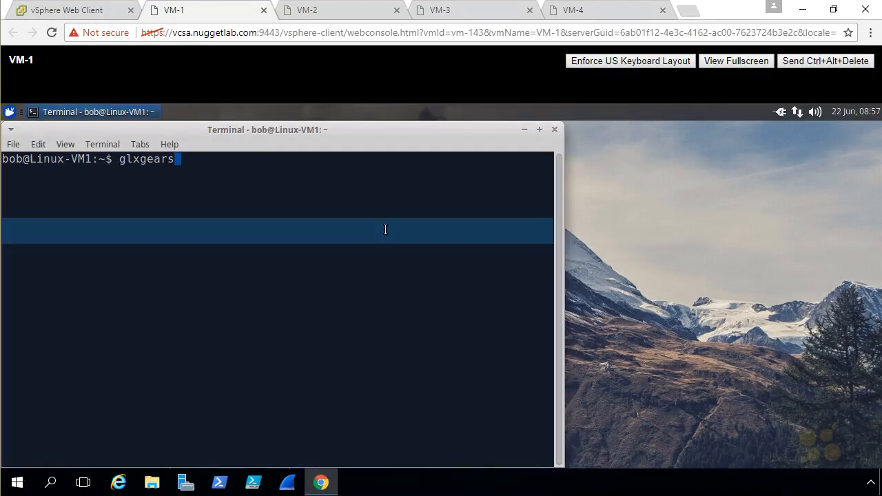
key(Return)
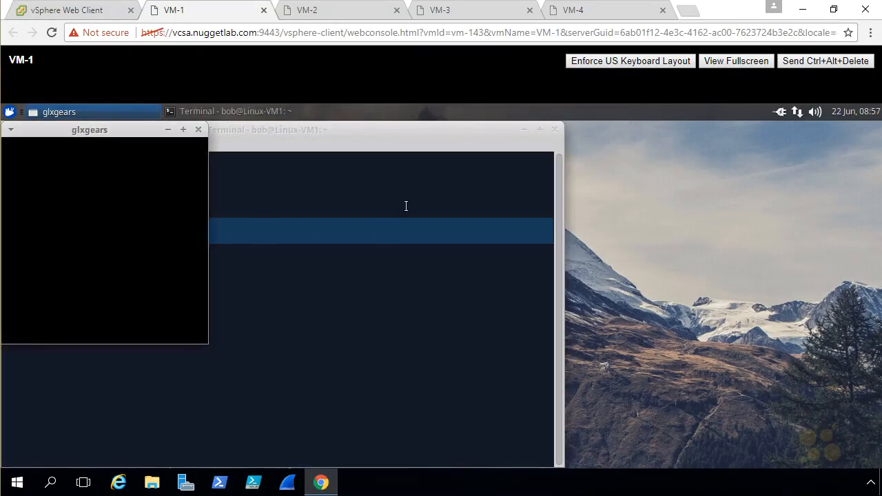
drag(121, 130, 452, 169)
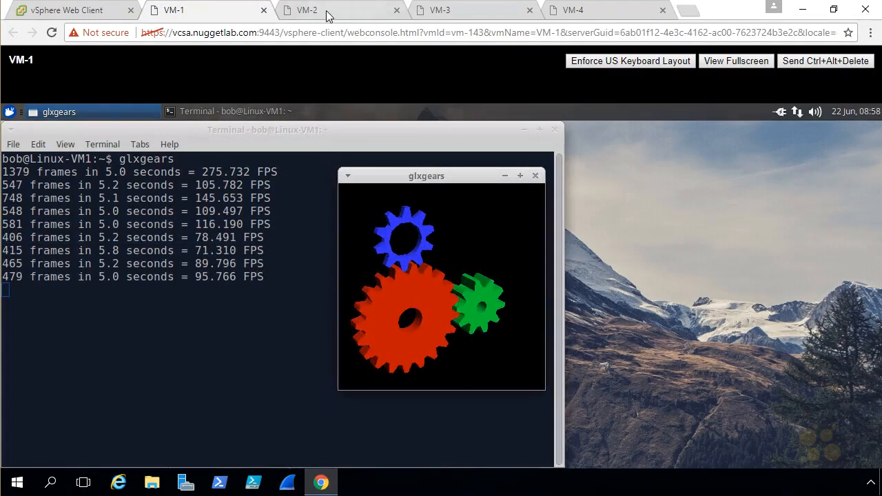
- In VM-2's console, open a terminal emulator, run glxgears, and move the gears window clear of the terminal output
click(328, 16)
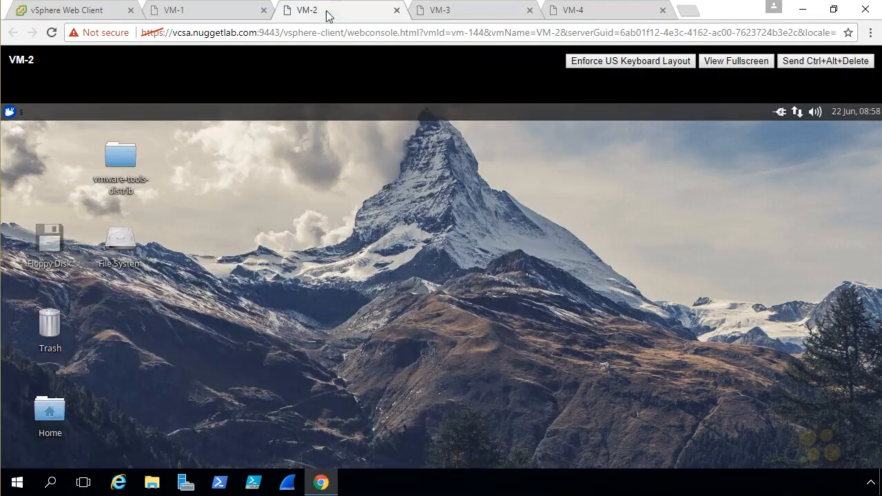
click(9, 112)
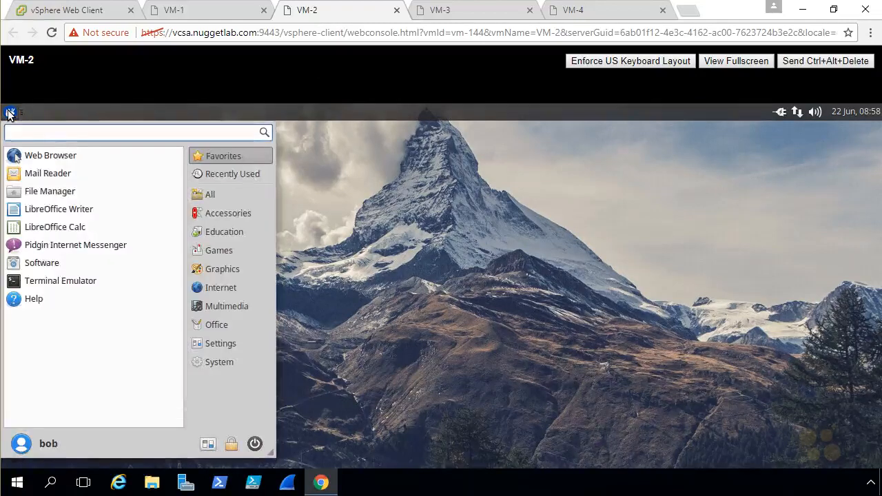
click(72, 282)
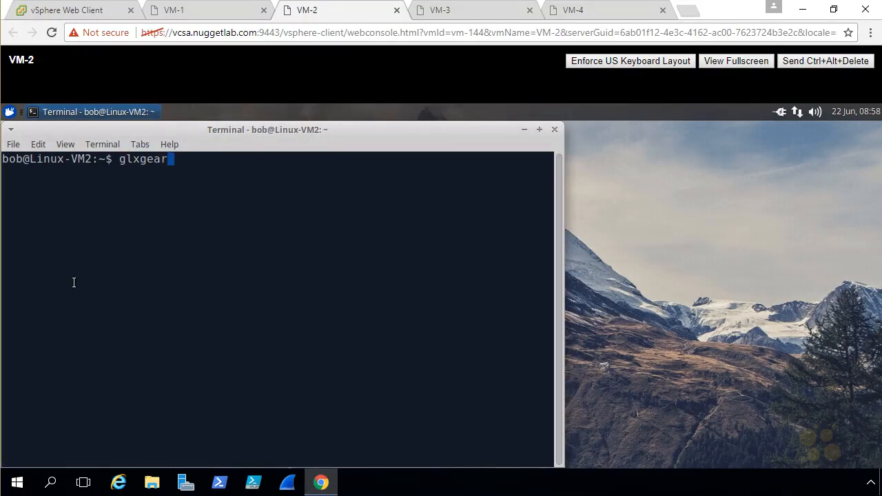
drag(95, 133, 371, 198)
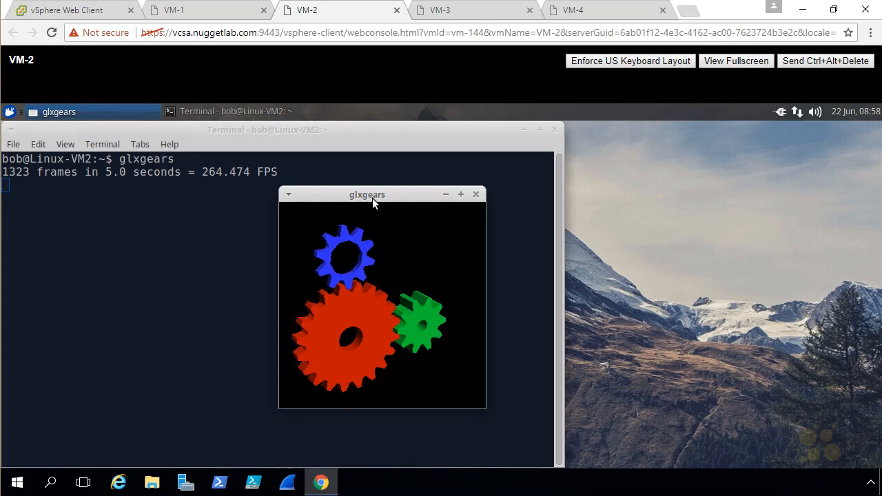
- In VM-3's console, open a terminal emulator, run glxgears, and move the gears window clear of the terminal output
click(474, 13)
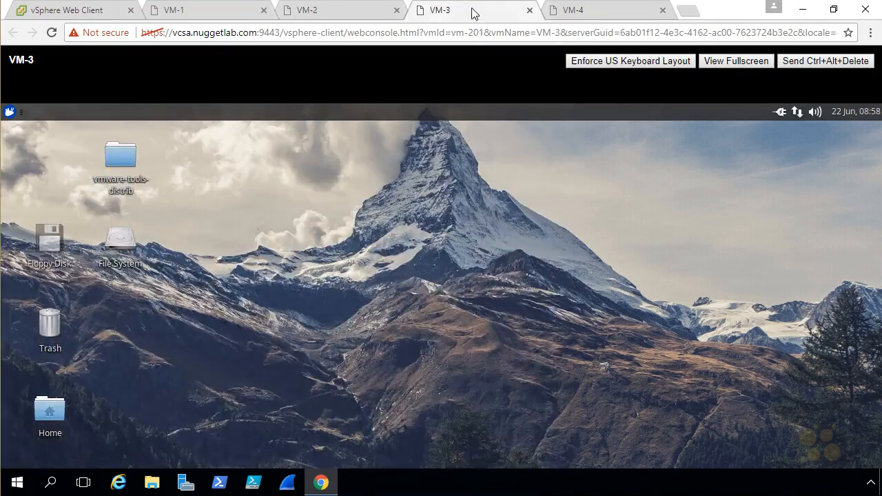
click(9, 113)
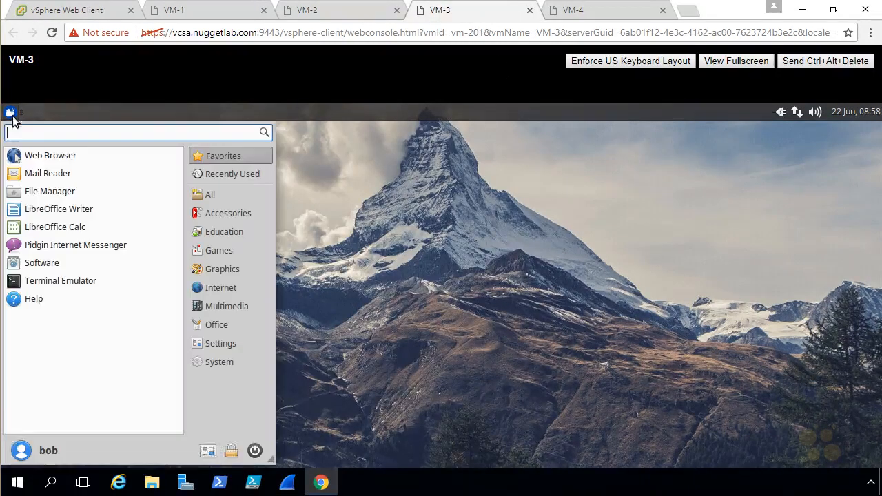
click(55, 284)
text(glxgears)
key(Return)
drag(193, 153, 407, 211)
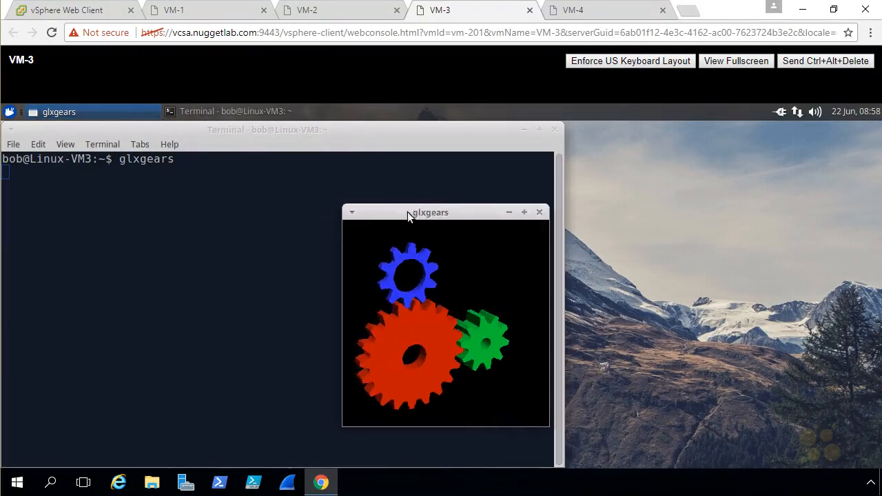
- Open a terminal emulator in VM-4's console and run glxgears
click(587, 13)
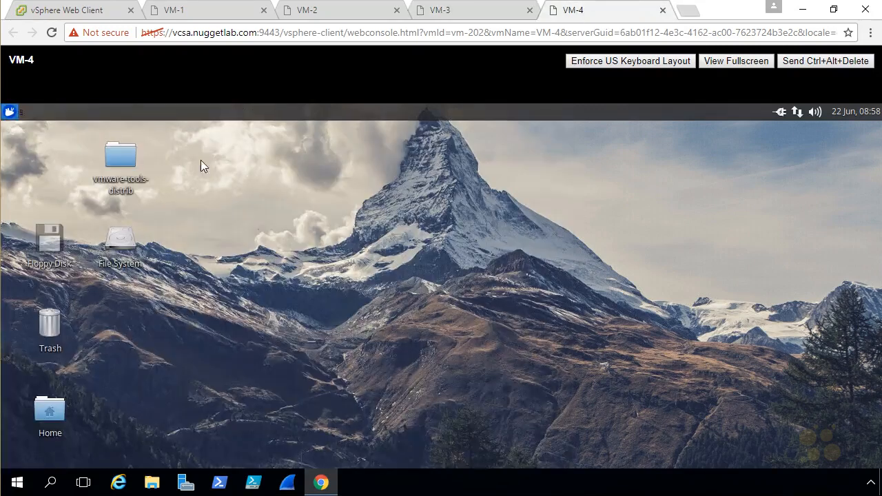
click(9, 115)
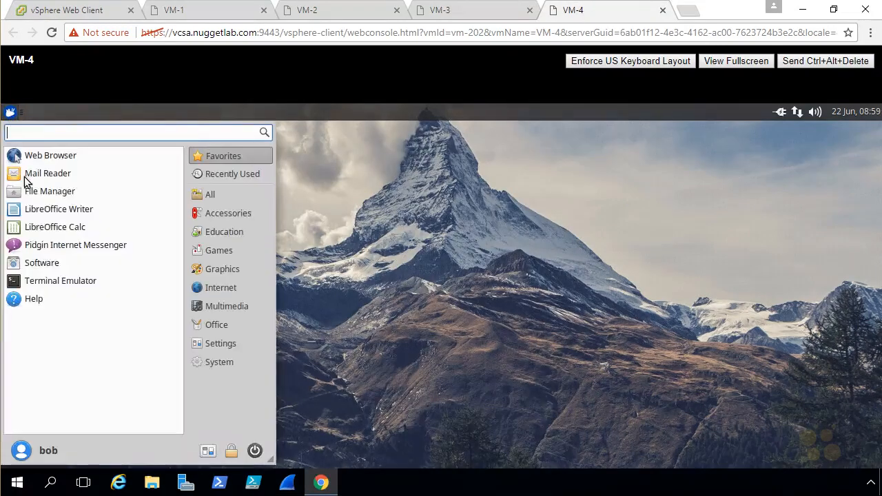
click(34, 282)
text(glxgears)
key(Return)
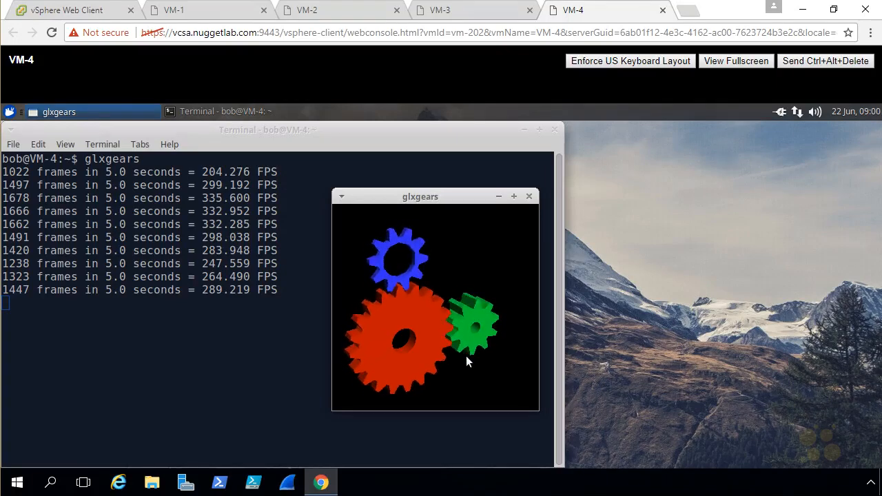
- Compare the glxgears frame rates in the consoles of VM-1, VM-2, VM-3 and VM-4
click(203, 12)
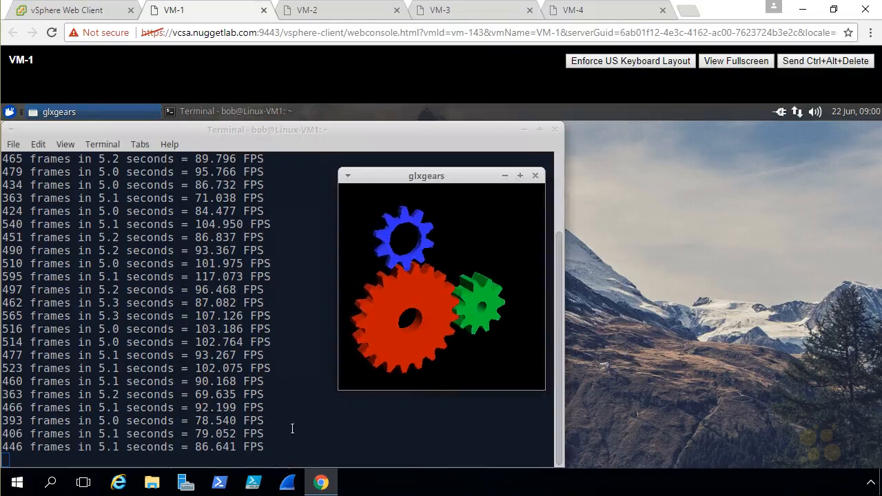
click(337, 13)
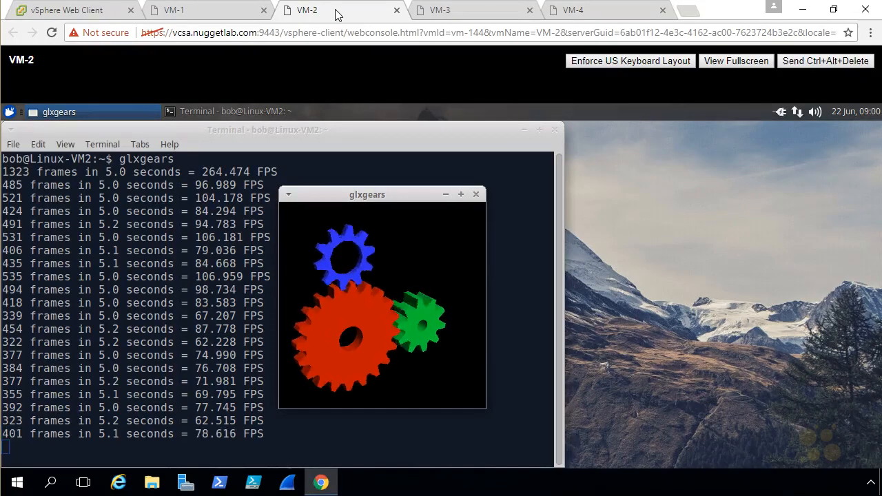
click(470, 11)
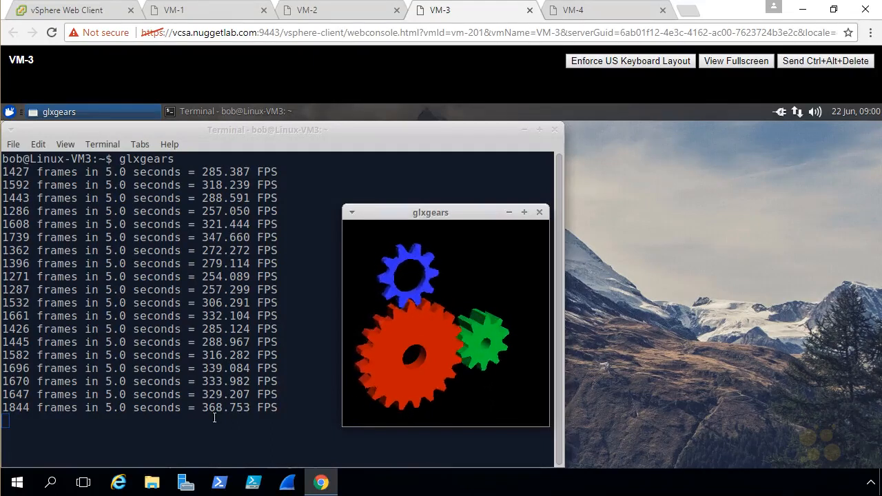
click(589, 11)
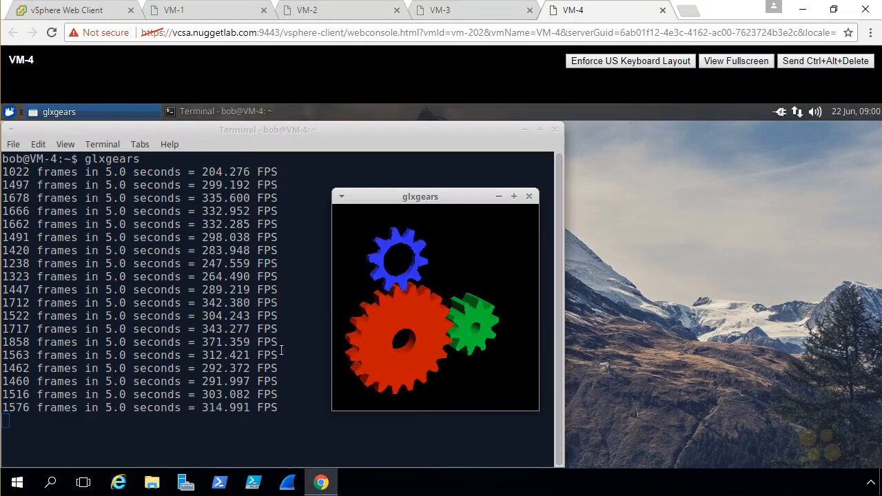
- Refresh Cluster-2's virtual machine list and compare the host CPU usage of VM-1 and VM-2 with that of VM-3 and VM-4
click(68, 10)
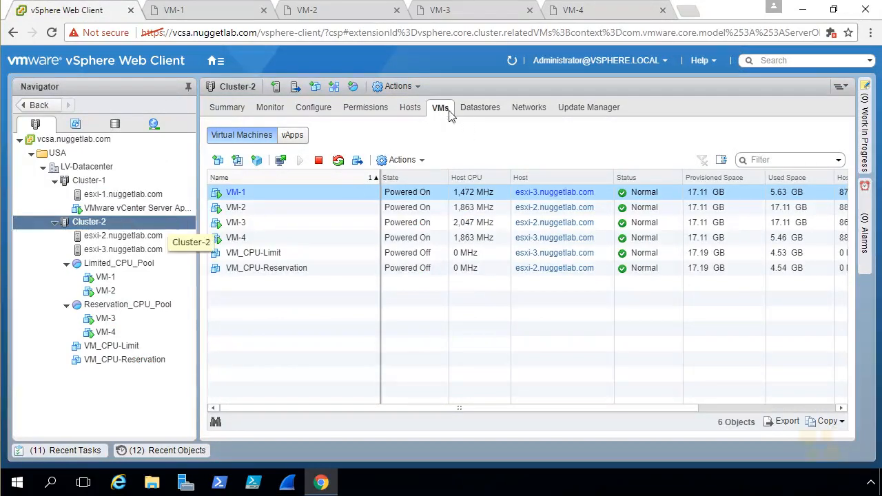
click(513, 62)
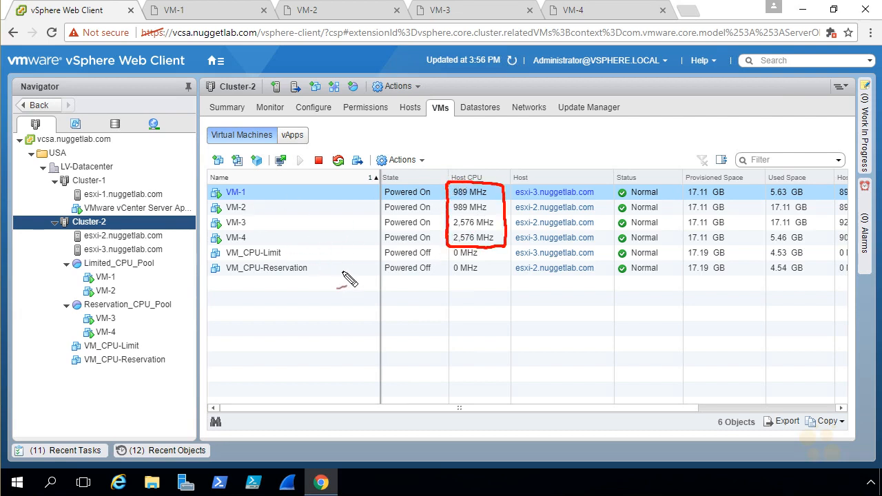
drag(250, 182, 254, 210)
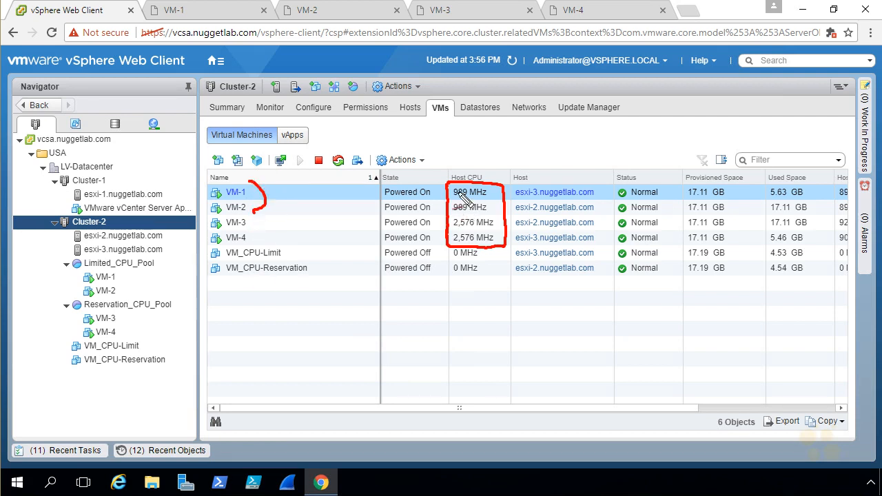
drag(478, 218, 488, 216)
drag(249, 215, 252, 248)
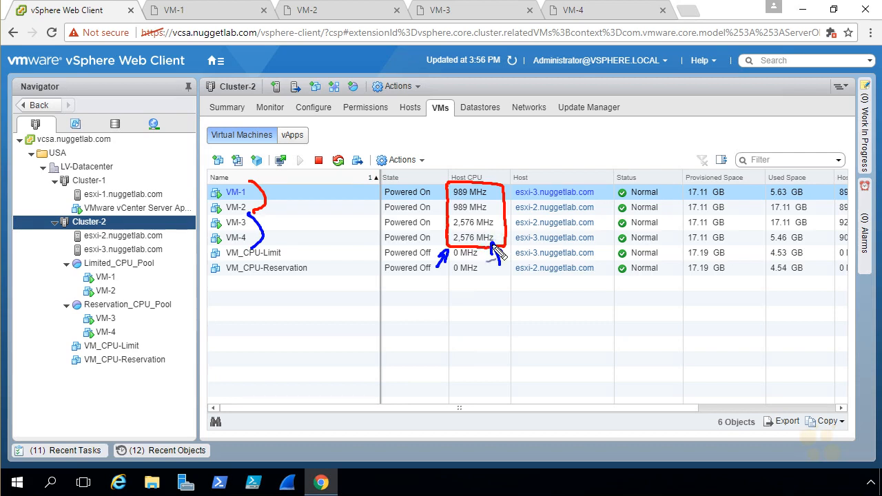
mouse_move(551, 220)
mouse_down()
mouse_move(523, 225)
mouse_move(516, 255)
mouse_move(611, 232)
mouse_move(548, 217)
mouse_up()
drag(474, 262, 483, 259)
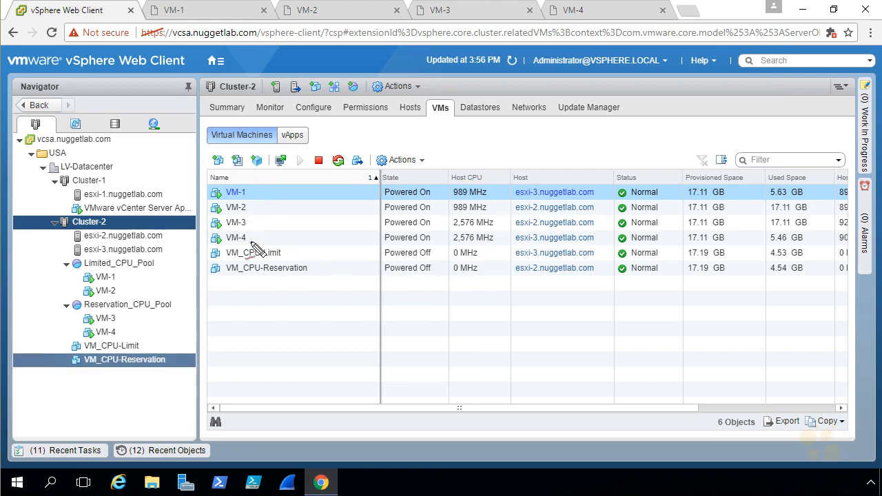
mouse_move(242, 245)
mouse_down()
mouse_move(262, 227)
mouse_move(241, 246)
mouse_up()
mouse_move(98, 317)
mouse_down()
mouse_move(118, 319)
mouse_move(77, 319)
mouse_move(122, 322)
mouse_up()
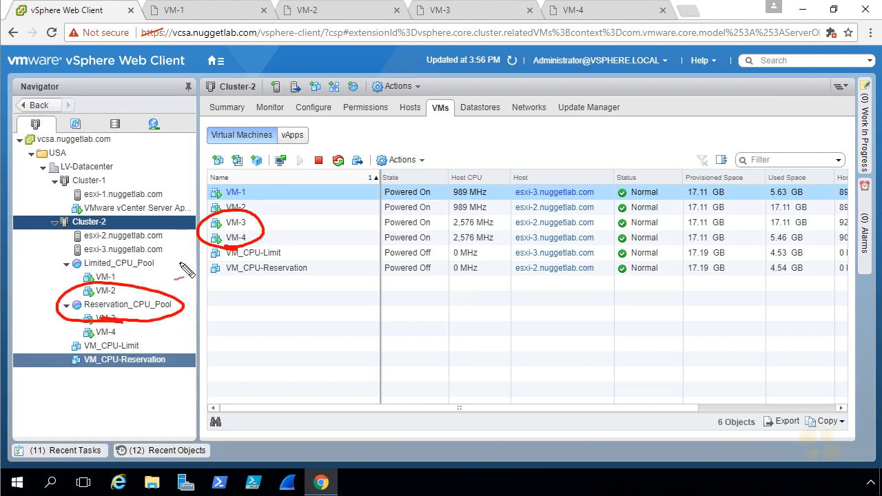
mouse_move(509, 208)
mouse_down()
mouse_move(495, 247)
mouse_move(502, 253)
mouse_up()
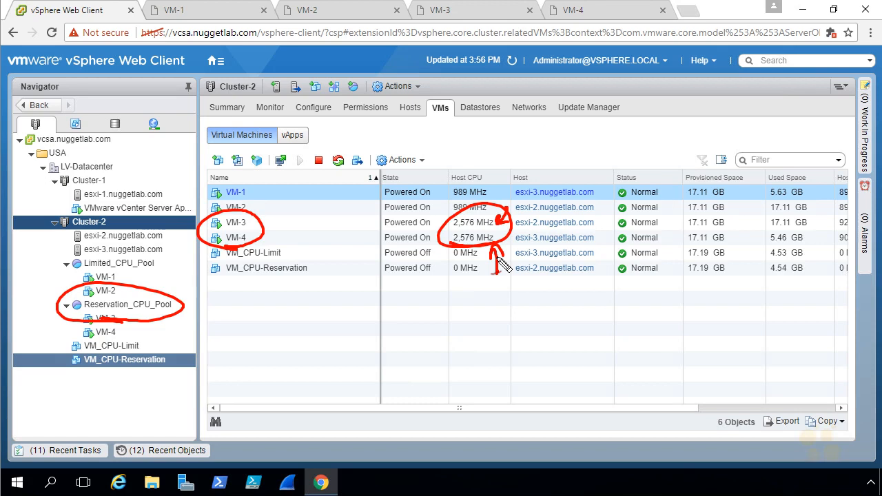
key(Escape)
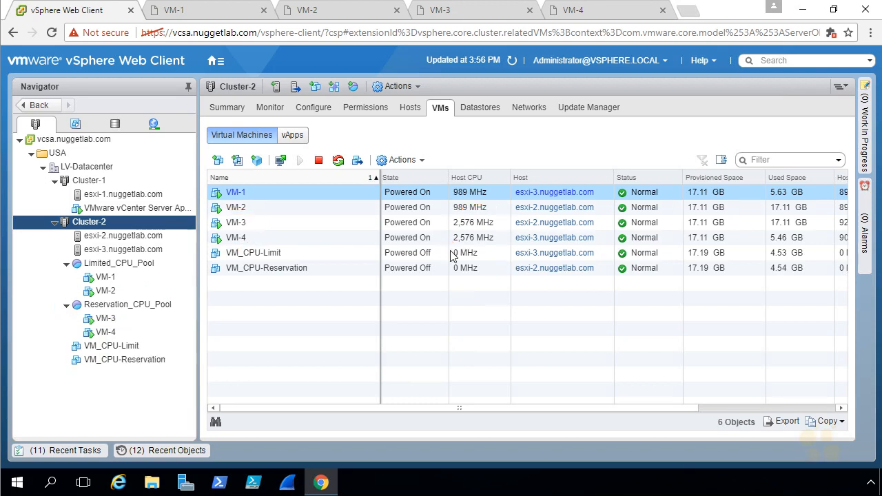
- Shut down the guest operating systems of VM-1 through VM-4 from Cluster-2's virtual machine list
click(346, 192)
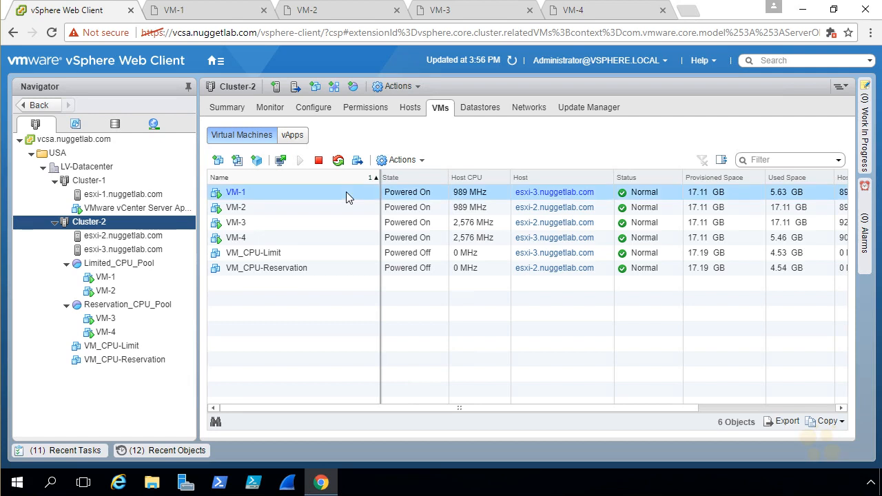
ctrl+click(335, 243)
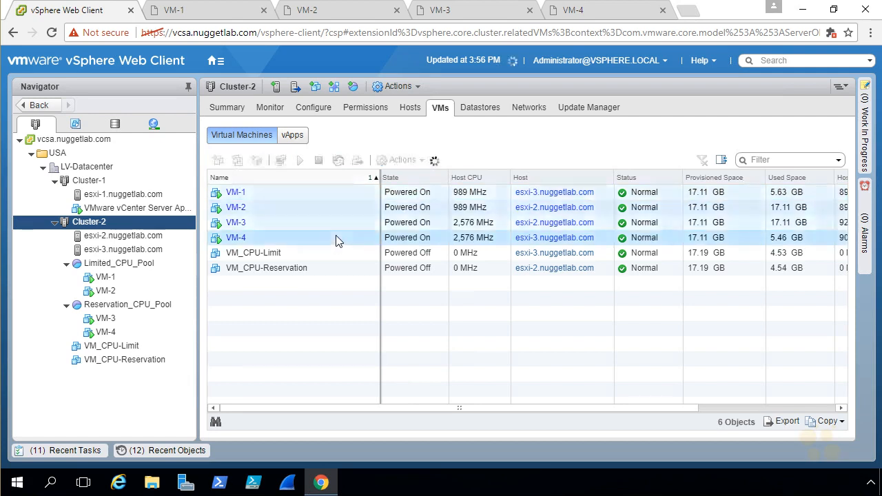
shift+click(336, 239)
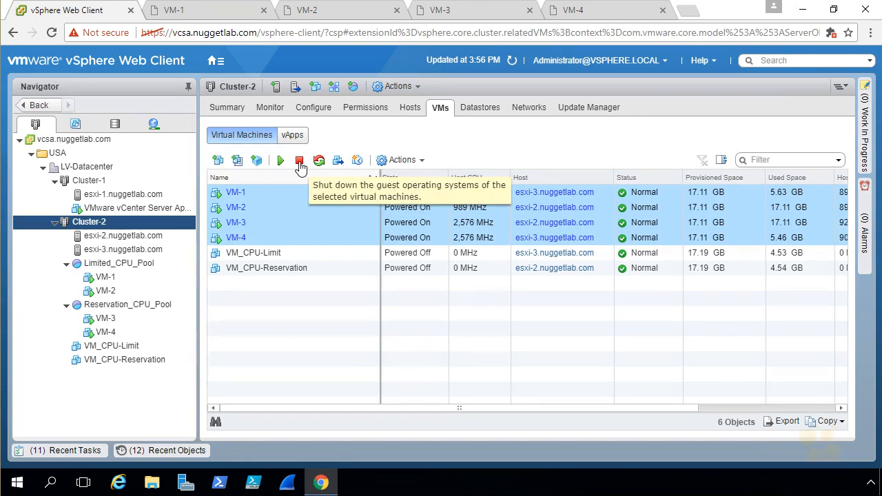
click(300, 169)
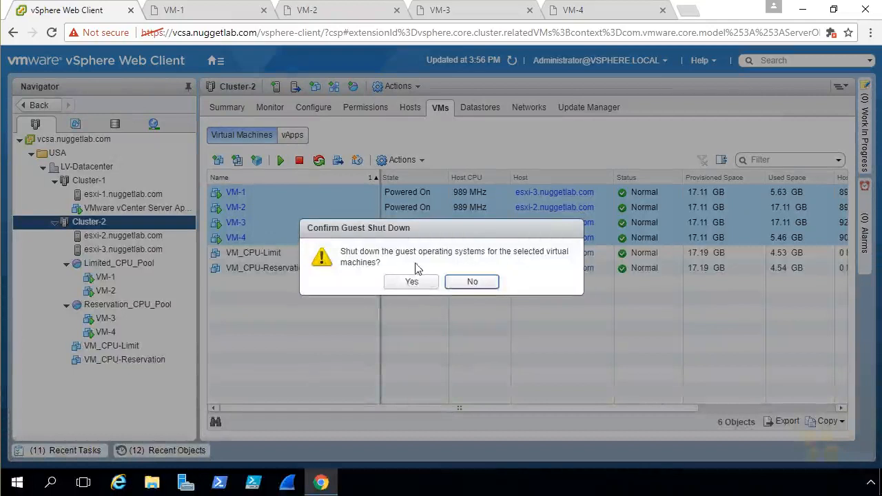
click(412, 283)
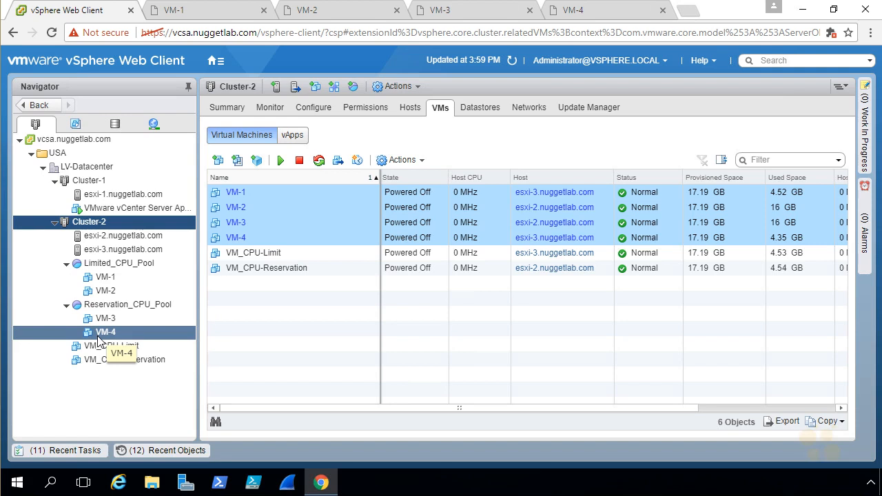
- Move VM-1, VM-2, VM-3 and VM-4 out of their resource pools directly into Cluster-2
drag(117, 282, 114, 231)
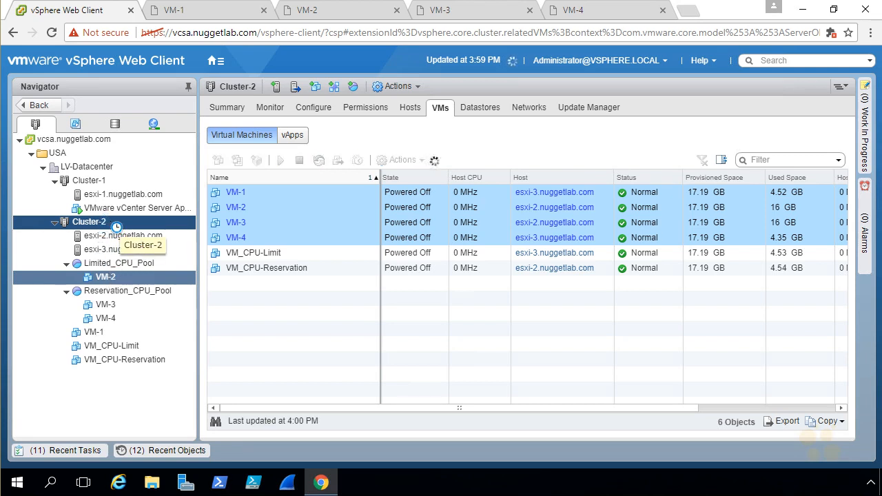
click(112, 295)
drag(112, 295, 104, 223)
click(106, 292)
drag(105, 293, 110, 226)
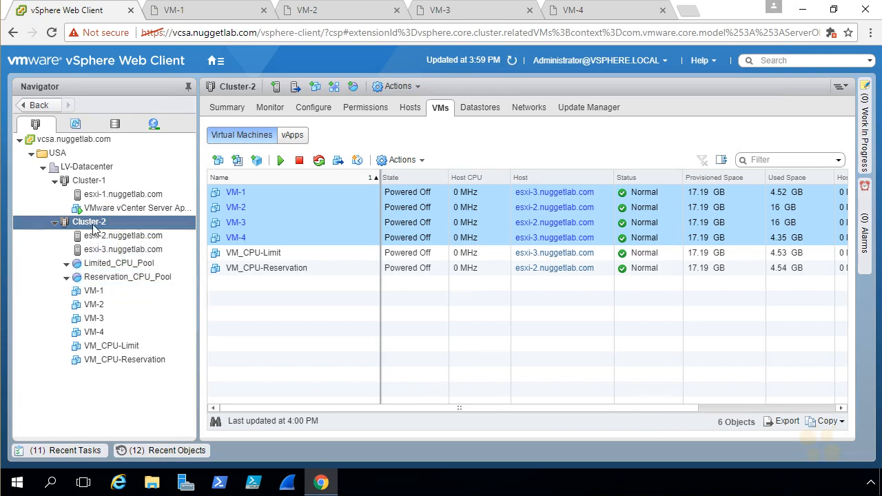